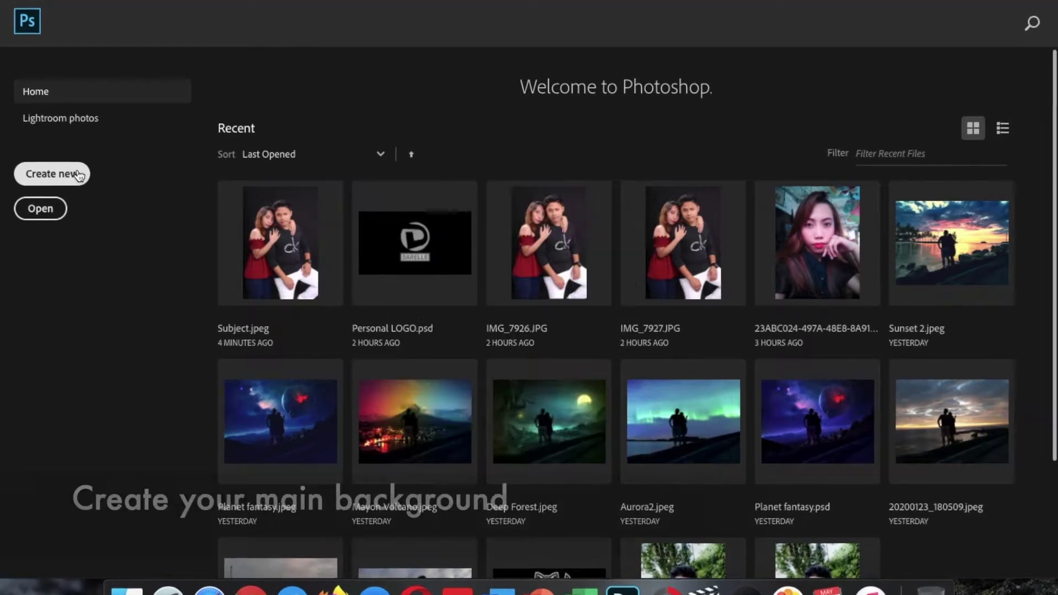
- Create a white 1920×1080 px document named 'Threshold effect 2020'
{"action": "left_click", "coordinate": [101, 187]}
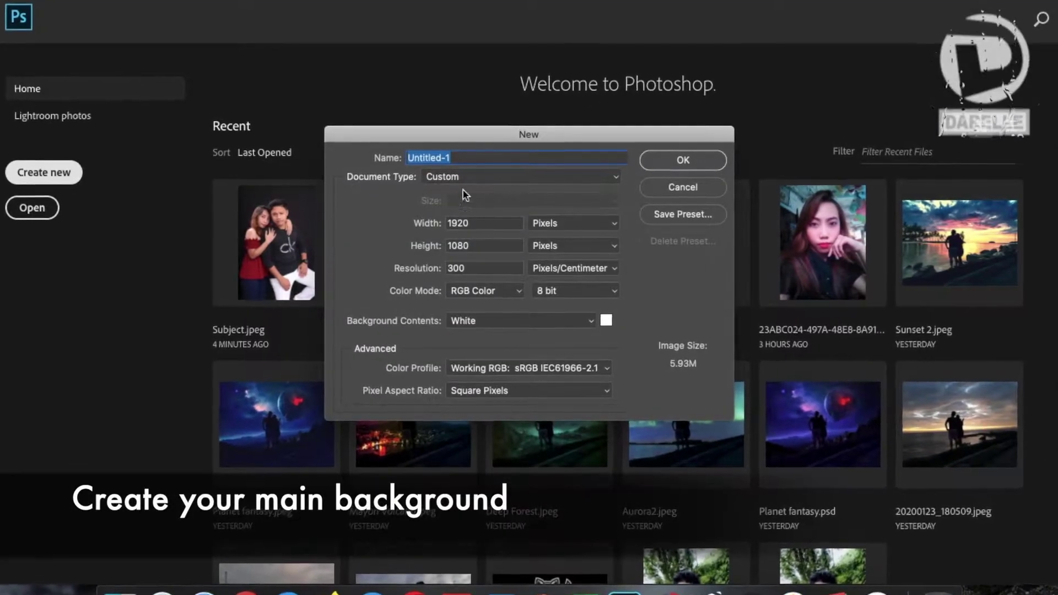
{"action": "left_click", "coordinate": [463, 158]}
{"action": "key", "text": "BackSpace"}
{"action": "key", "text": "BackSpace"}
{"action": "key", "text": "BackSpace"}
{"action": "key", "text": "BackSpace"}
{"action": "key", "text": "BackSpace"}
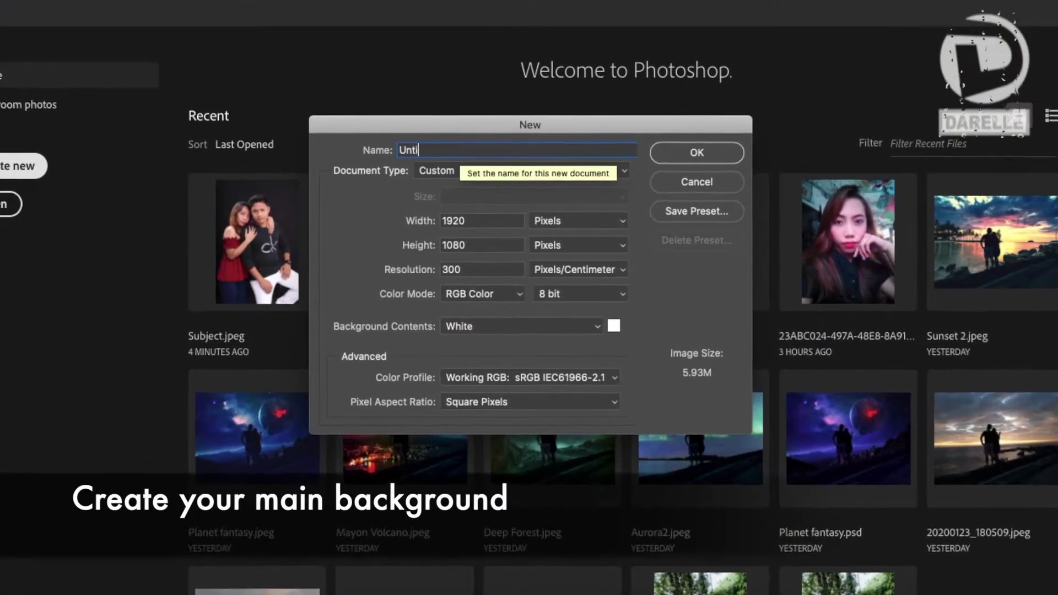
{"action": "key", "text": "BackSpace"}
{"action": "key", "text": "BackSpace"}
{"action": "key", "text": "BackSpace"}
{"action": "type", "text": "Thre"}
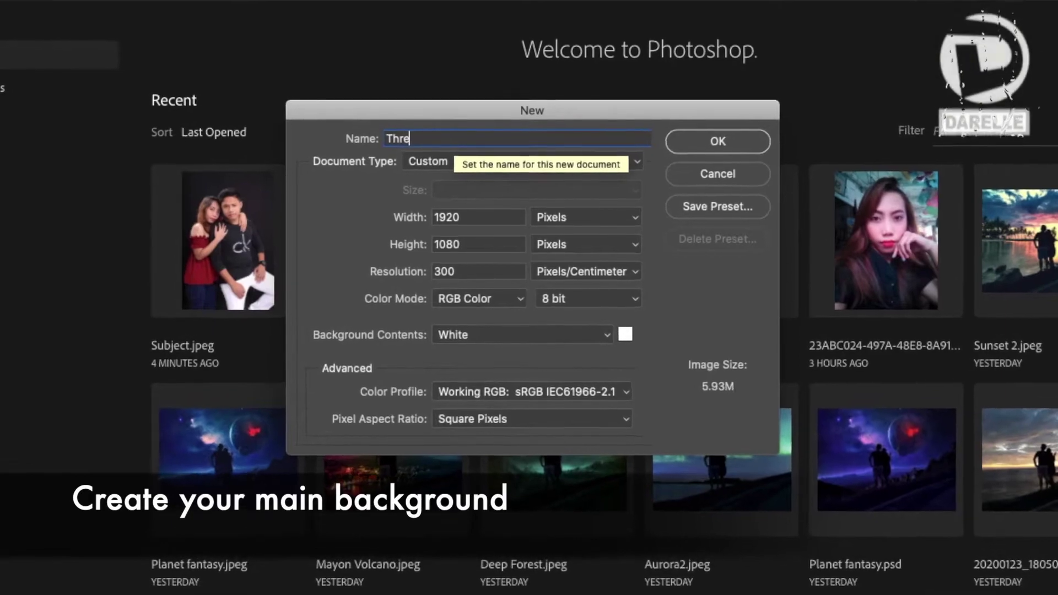
{"action": "type", "text": "shold e"}
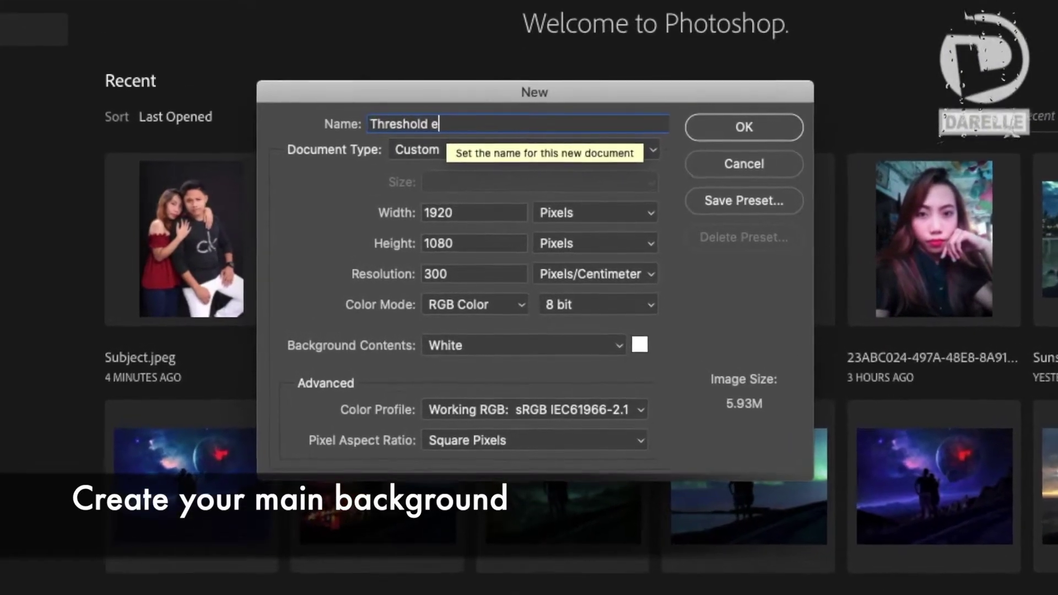
{"action": "type", "text": "ffect 202"}
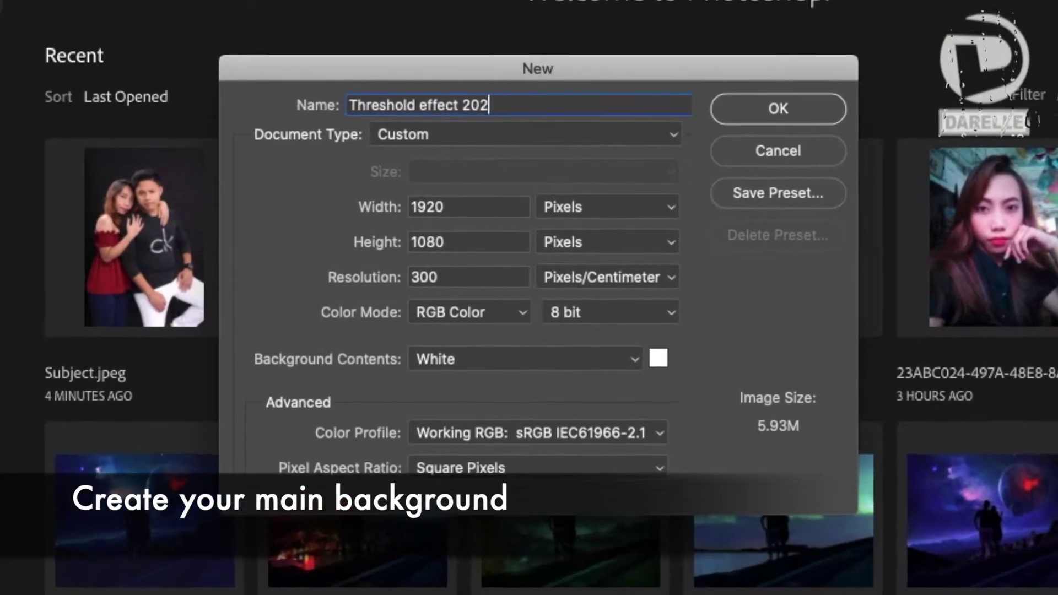
{"action": "type", "text": "0"}
{"action": "double_click", "coordinate": [441, 209]}
{"action": "double_click", "coordinate": [465, 239]}
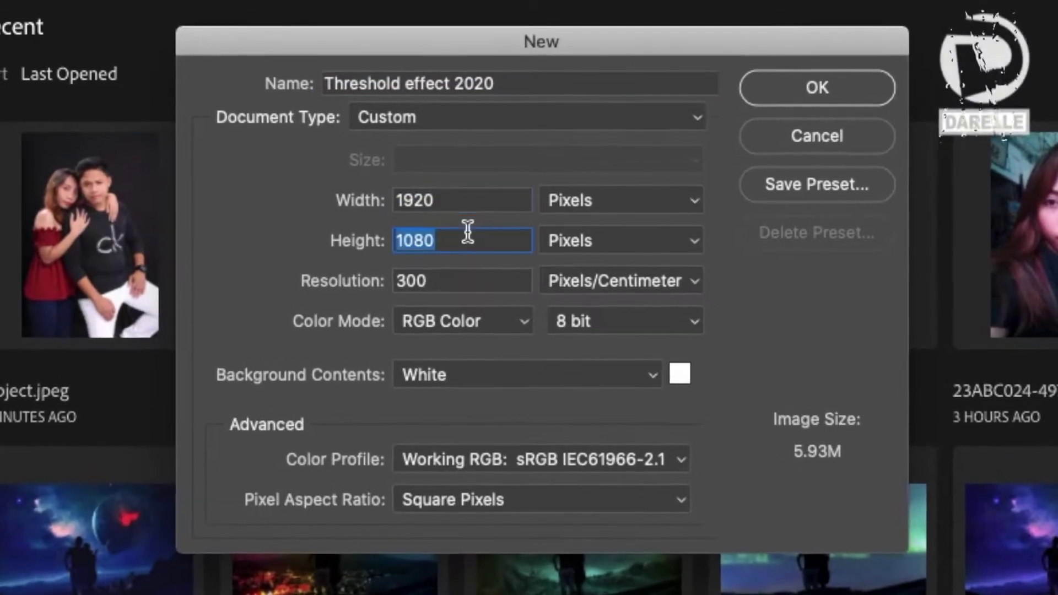
{"action": "left_click", "coordinate": [833, 79]}
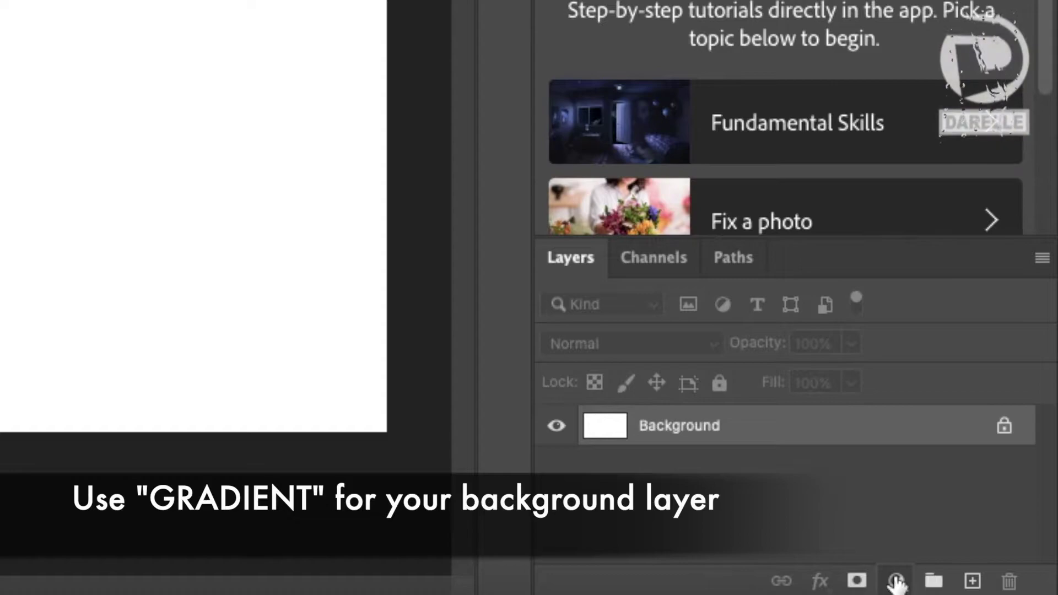
- Add a reversed radial black-to-white gradient fill layer at 220% scale, light in the centre
{"action": "left_click", "coordinate": [895, 581]}
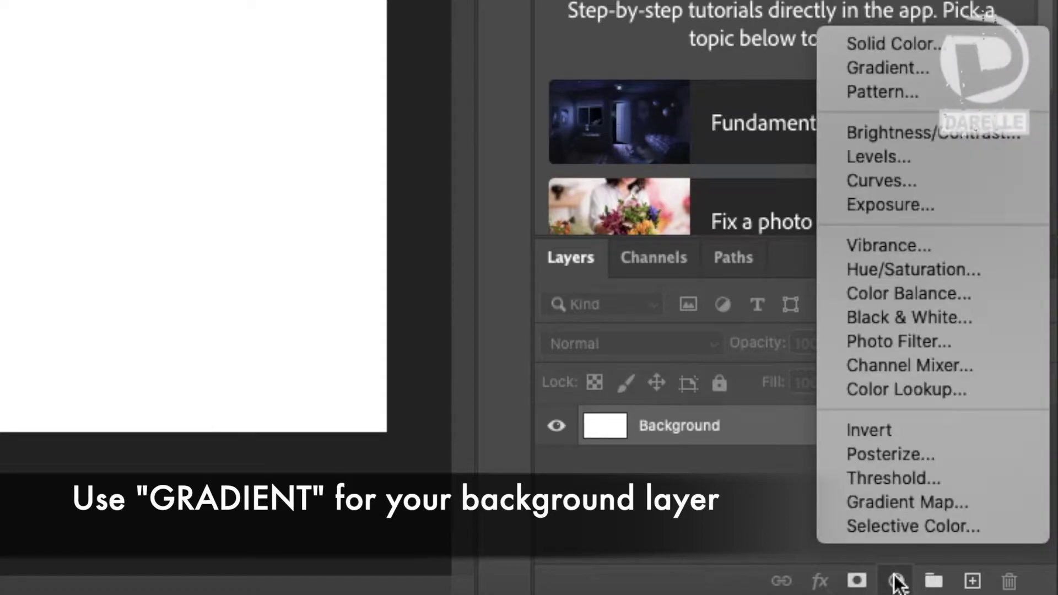
{"action": "left_click", "coordinate": [868, 69]}
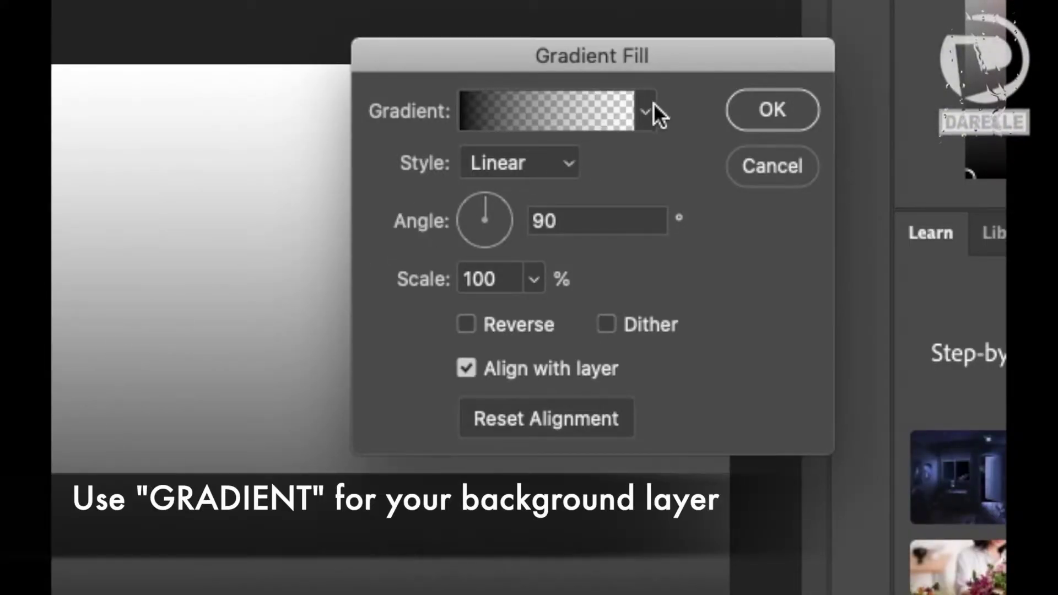
{"action": "left_click", "coordinate": [646, 112]}
{"action": "left_click", "coordinate": [386, 171]}
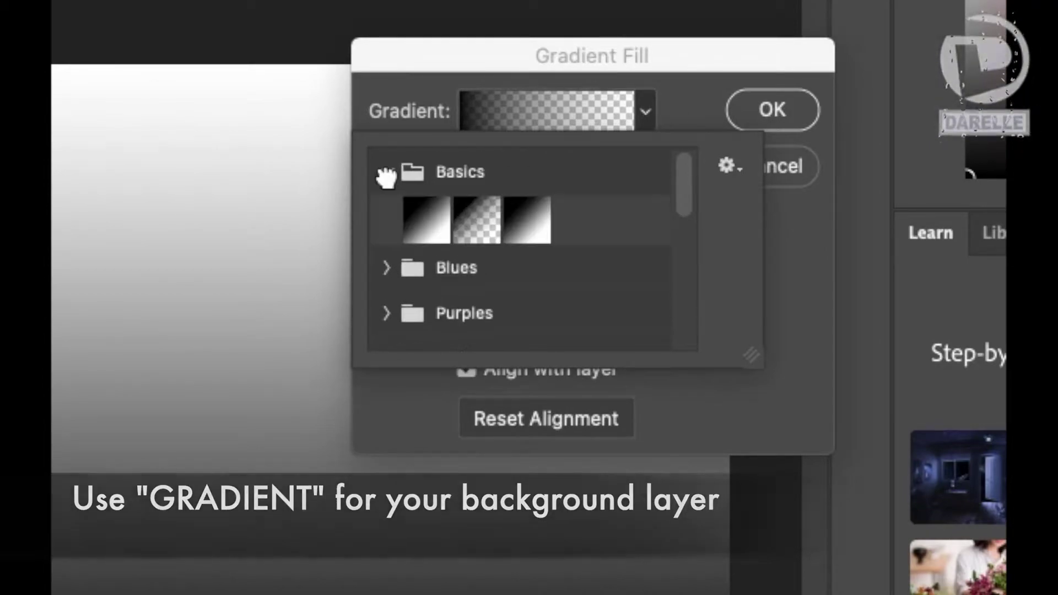
{"action": "left_click", "coordinate": [518, 212]}
{"action": "left_click", "coordinate": [696, 95]}
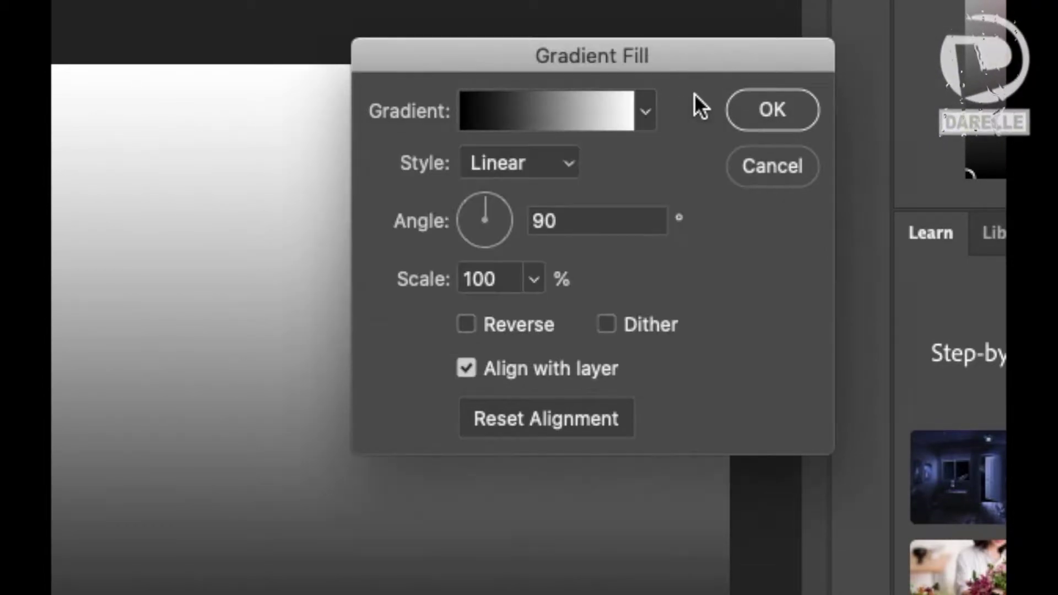
{"action": "left_click", "coordinate": [554, 167]}
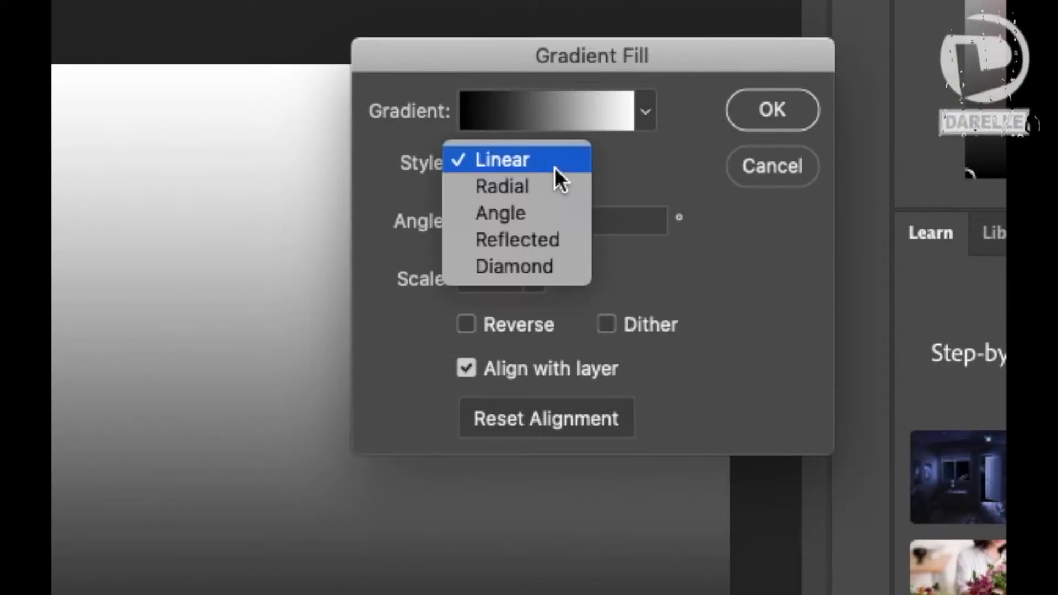
{"action": "left_click", "coordinate": [527, 189]}
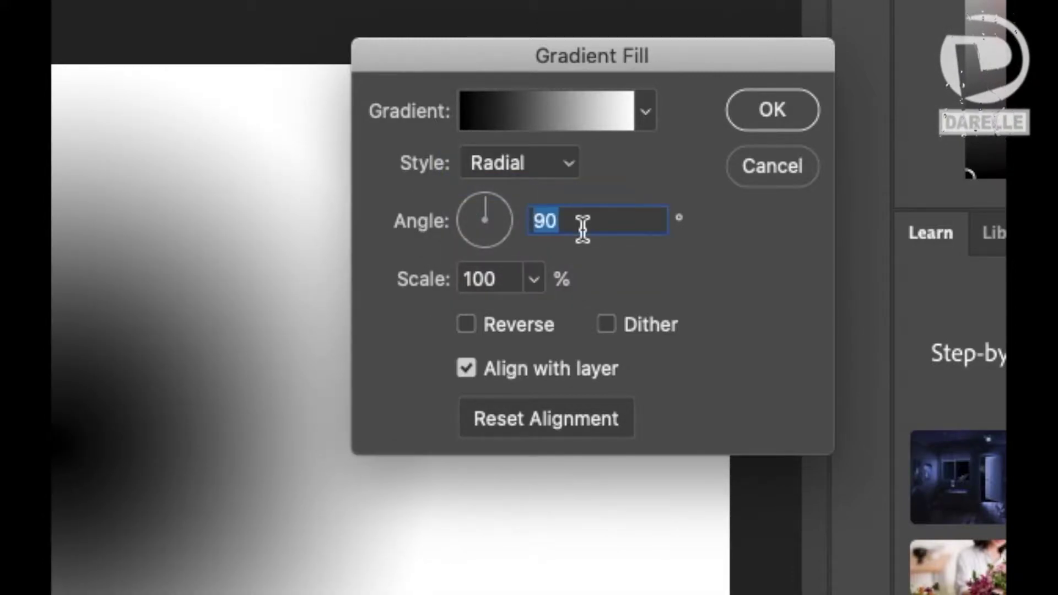
{"action": "type", "text": "0"}
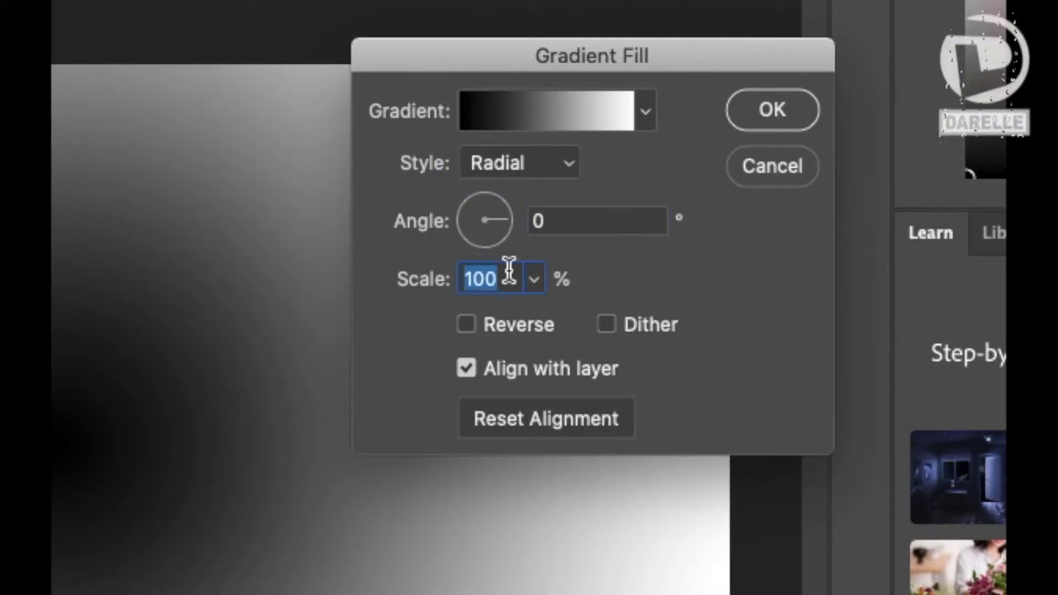
{"action": "type", "text": "220"}
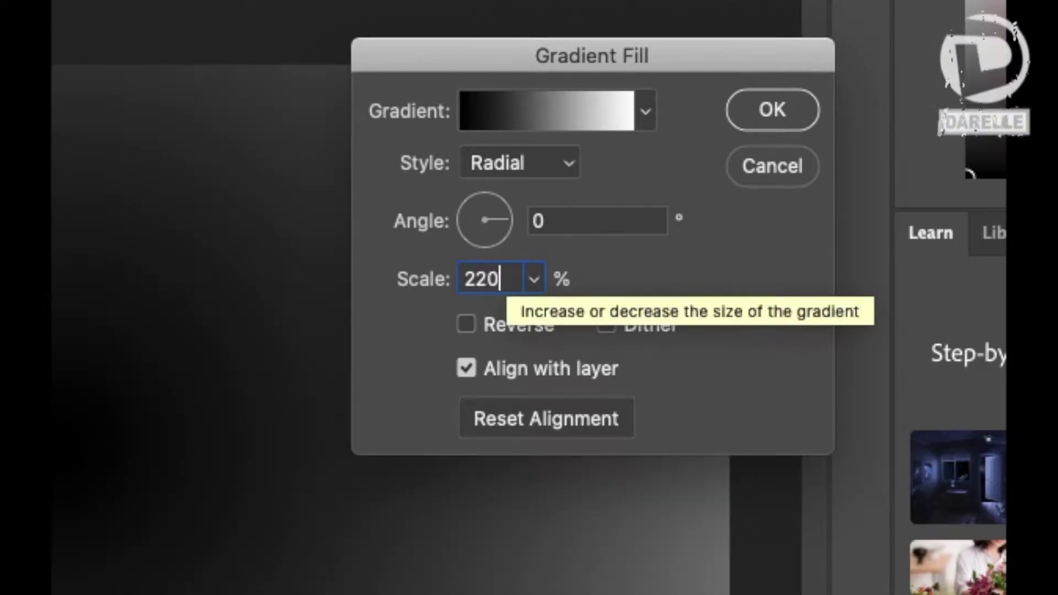
{"action": "left_click", "coordinate": [474, 322]}
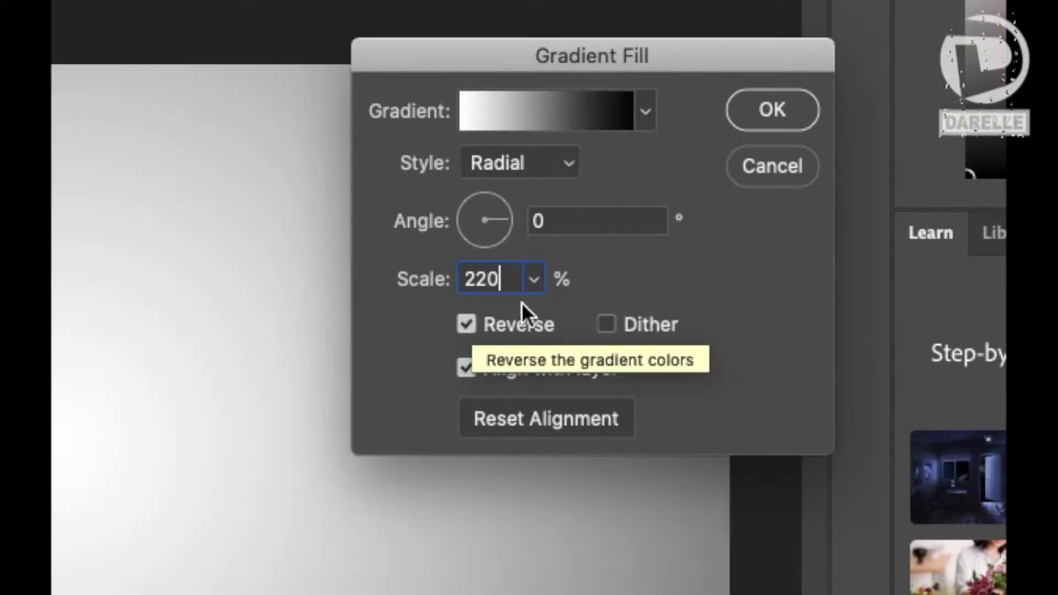
{"action": "left_click", "coordinate": [770, 110]}
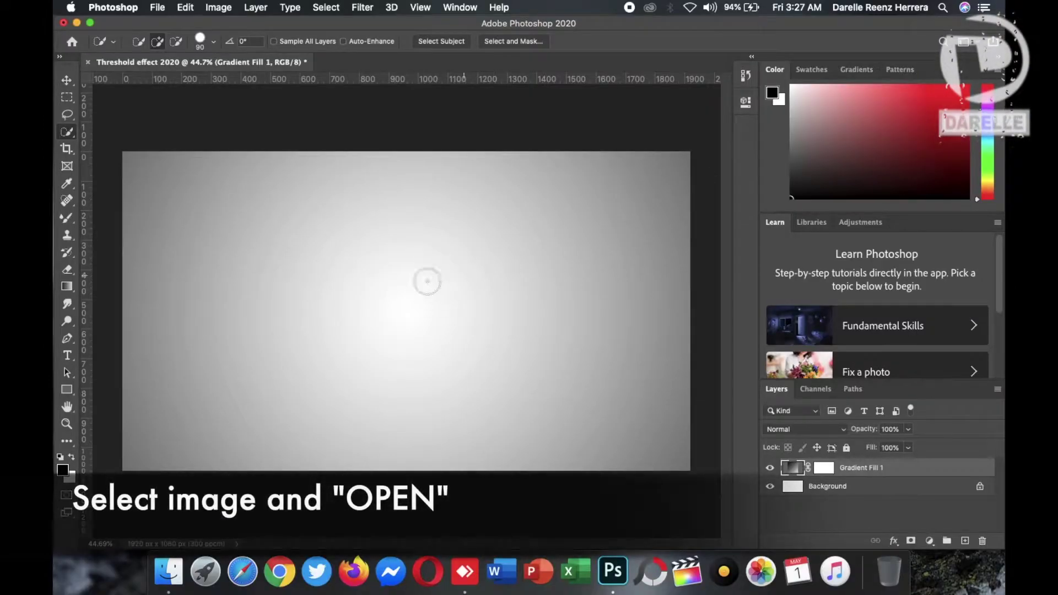
- Open the Subject.jpeg couple photo from the Desktop
{"action": "left_click", "coordinate": [160, 7]}
{"action": "left_click", "coordinate": [165, 32]}
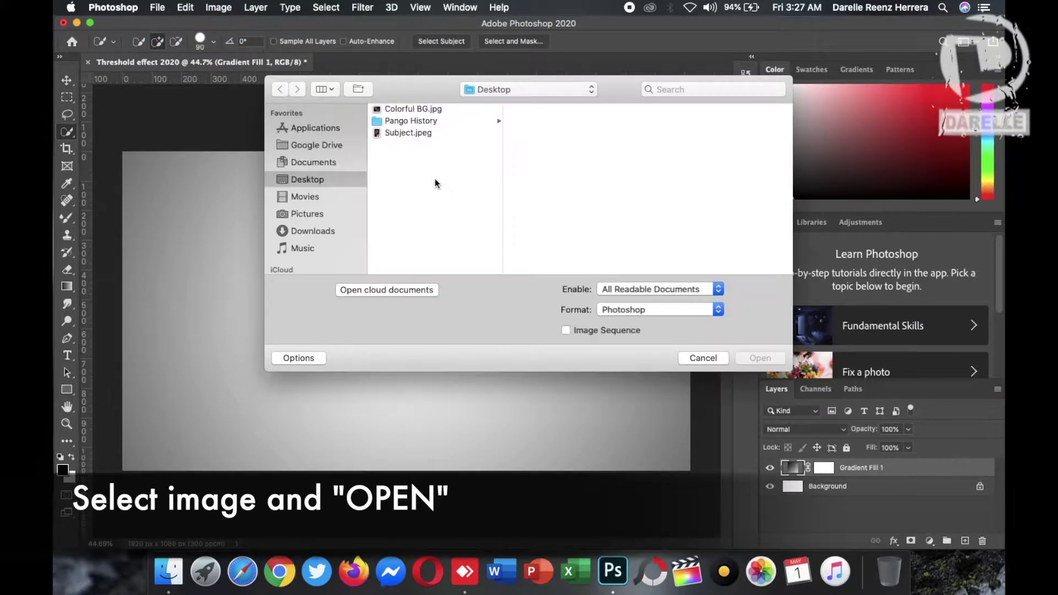
{"action": "left_click", "coordinate": [421, 134]}
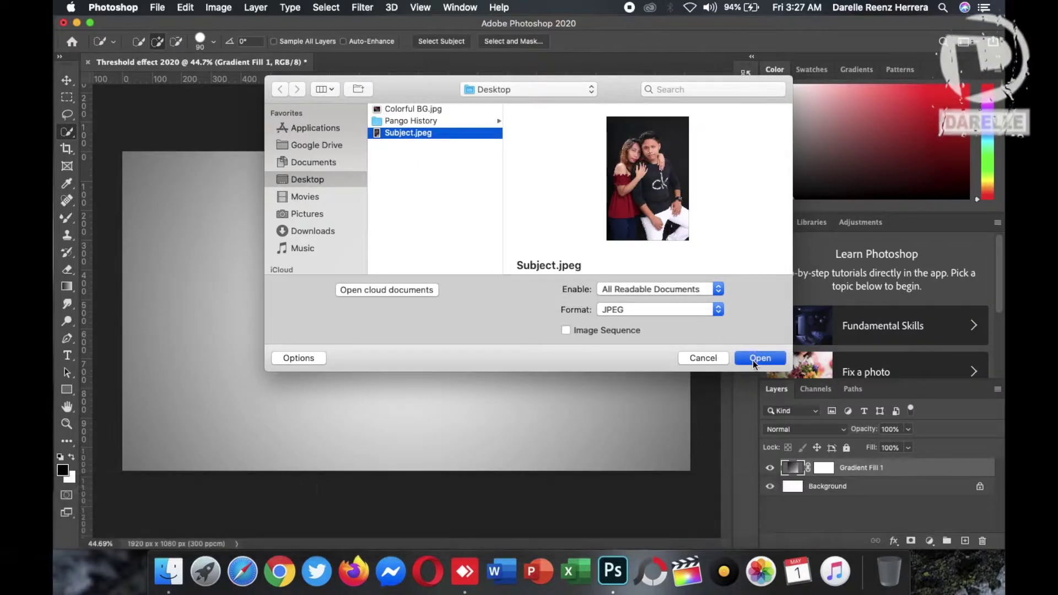
{"action": "left_click", "coordinate": [753, 359]}
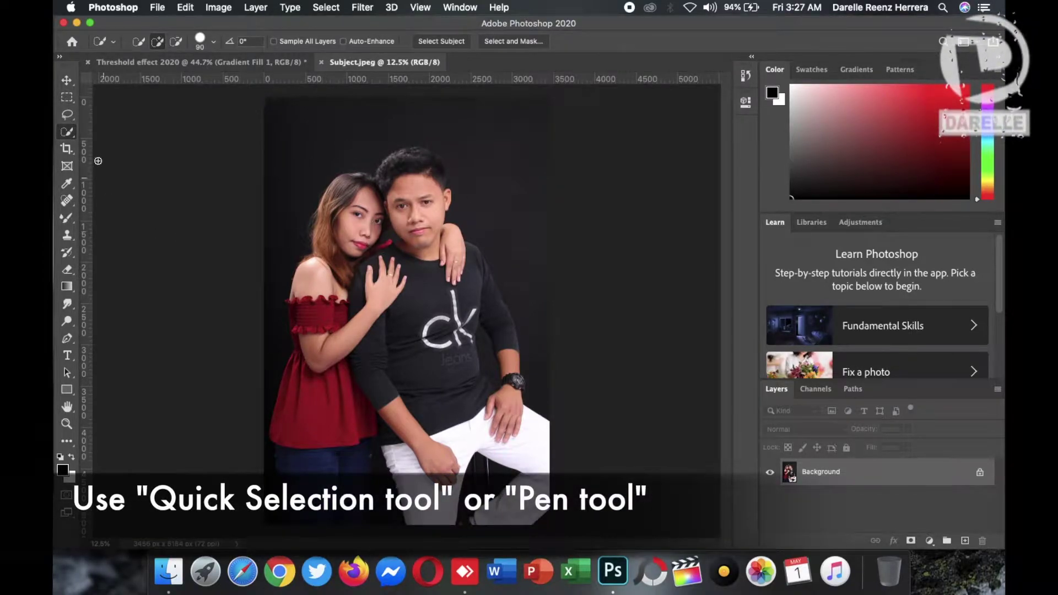
- With the Quick Selection tool, select the couple's heads and hair
{"action": "right_click", "coordinate": [72, 132]}
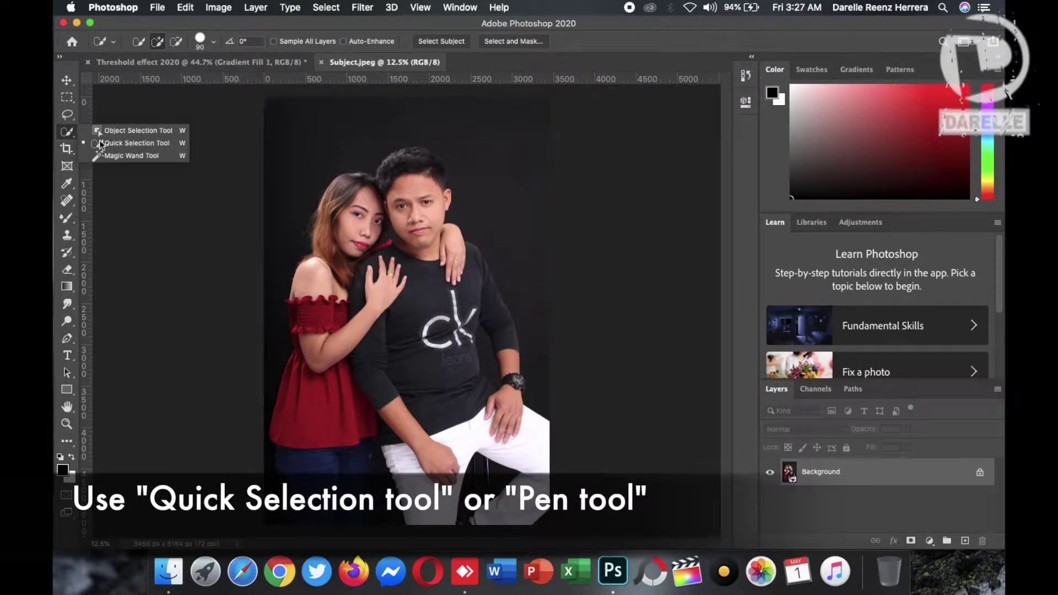
{"action": "left_click", "coordinate": [69, 128]}
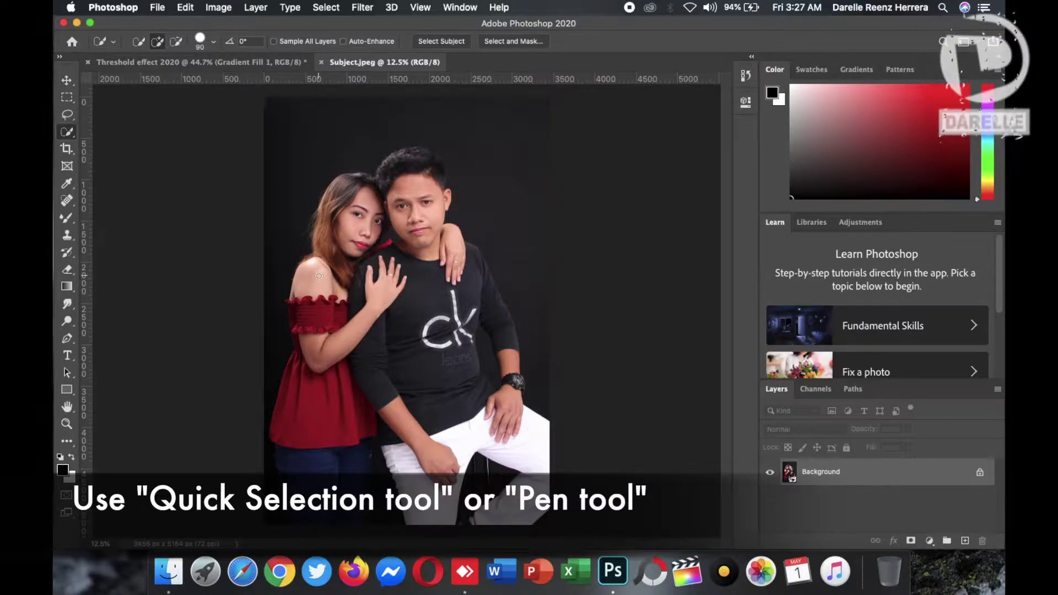
{"action": "scroll", "coordinate": [319, 275], "scroll_direction": "up", "scroll_amount": 3}
{"action": "scroll", "coordinate": [318, 275], "scroll_direction": "up", "scroll_amount": 5}
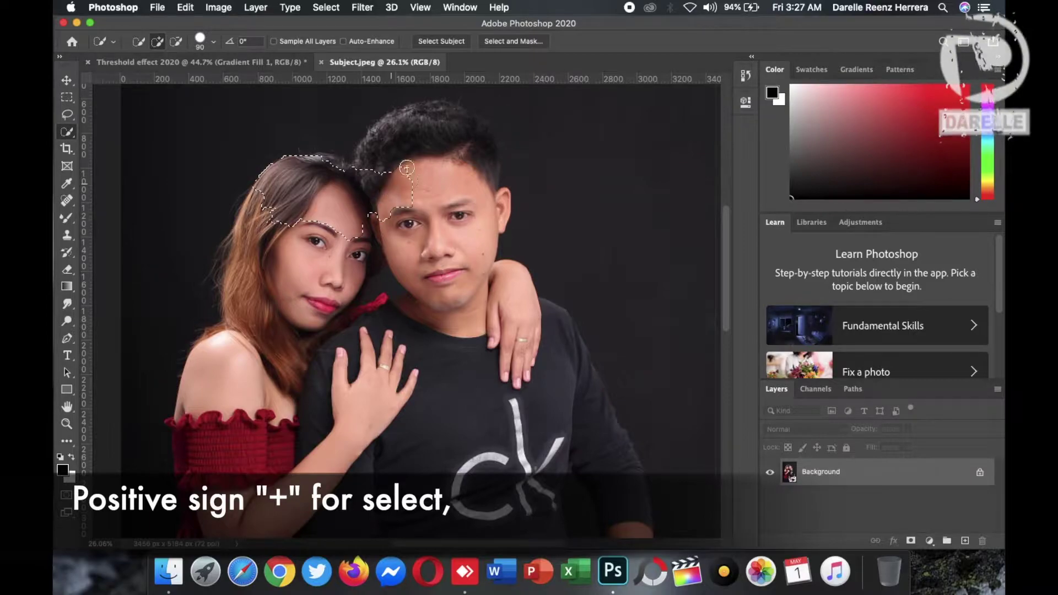
{"action": "left_click_drag", "start_coordinate": [423, 125], "coordinate": [472, 135]}
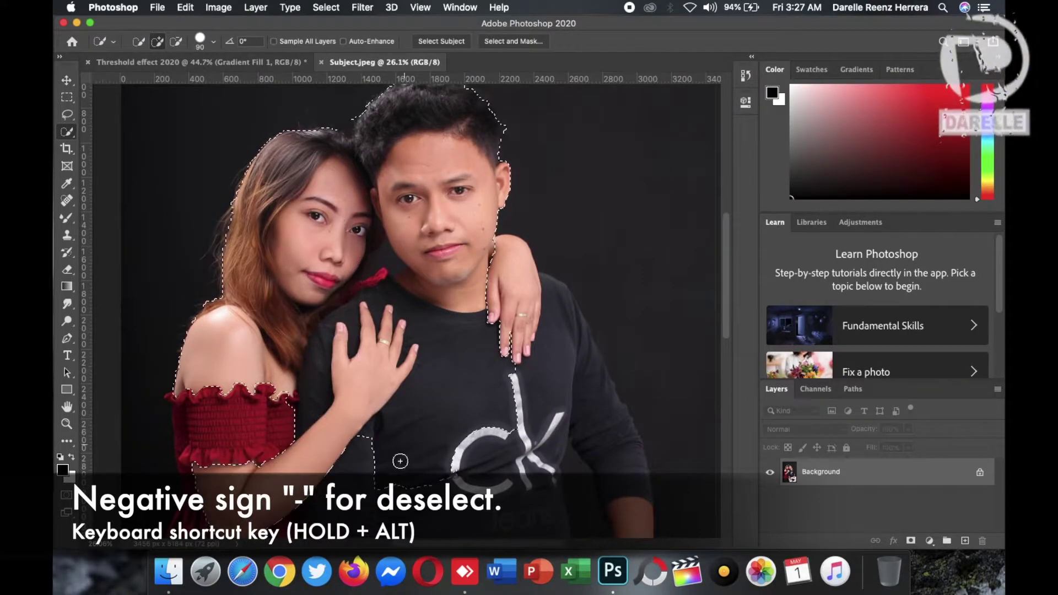
- Extend the selection down the couple's bodies, checking the edge along the white pants
{"action": "scroll", "coordinate": [400, 461], "scroll_direction": "down", "scroll_amount": 5}
{"action": "scroll", "coordinate": [307, 415], "scroll_direction": "down", "scroll_amount": 1}
{"action": "scroll", "coordinate": [491, 385], "scroll_direction": "down", "scroll_amount": 5}
{"action": "scroll", "coordinate": [206, 454], "scroll_direction": "down", "scroll_amount": 2}
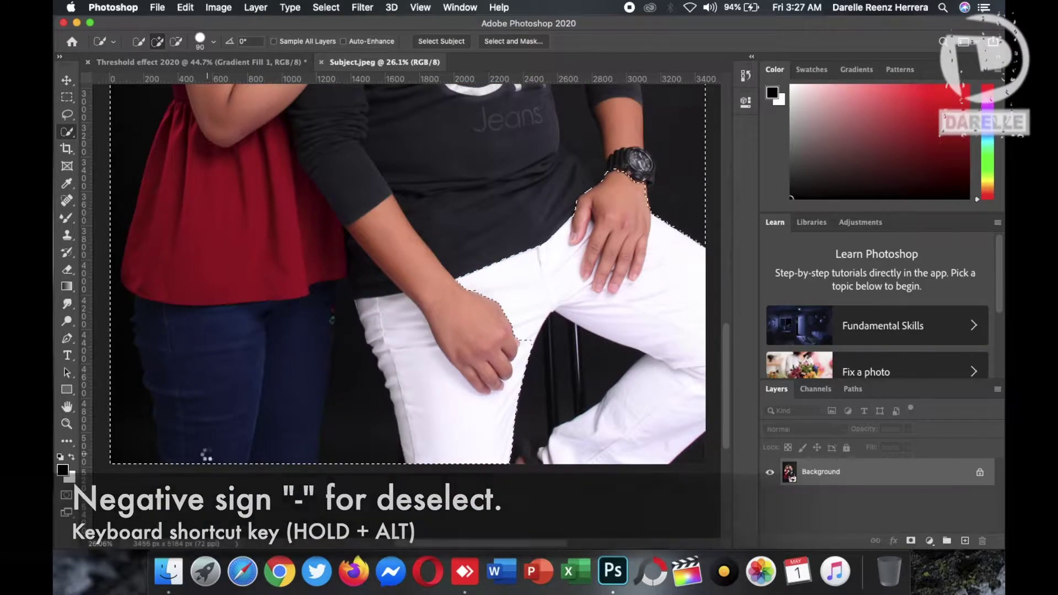
{"action": "left_click_drag", "start_coordinate": [206, 454], "coordinate": [245, 307]}
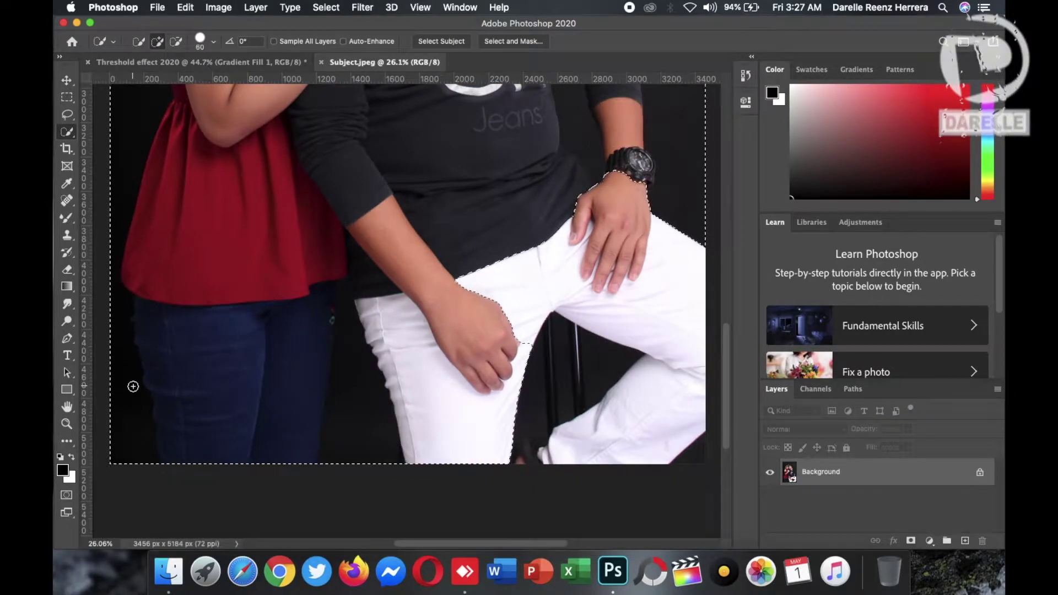
{"action": "scroll", "coordinate": [122, 182], "scroll_direction": "up", "scroll_amount": 5}
{"action": "scroll", "coordinate": [122, 250], "scroll_direction": "up", "scroll_amount": 5}
{"action": "scroll", "coordinate": [160, 424], "scroll_direction": "up", "scroll_amount": 5}
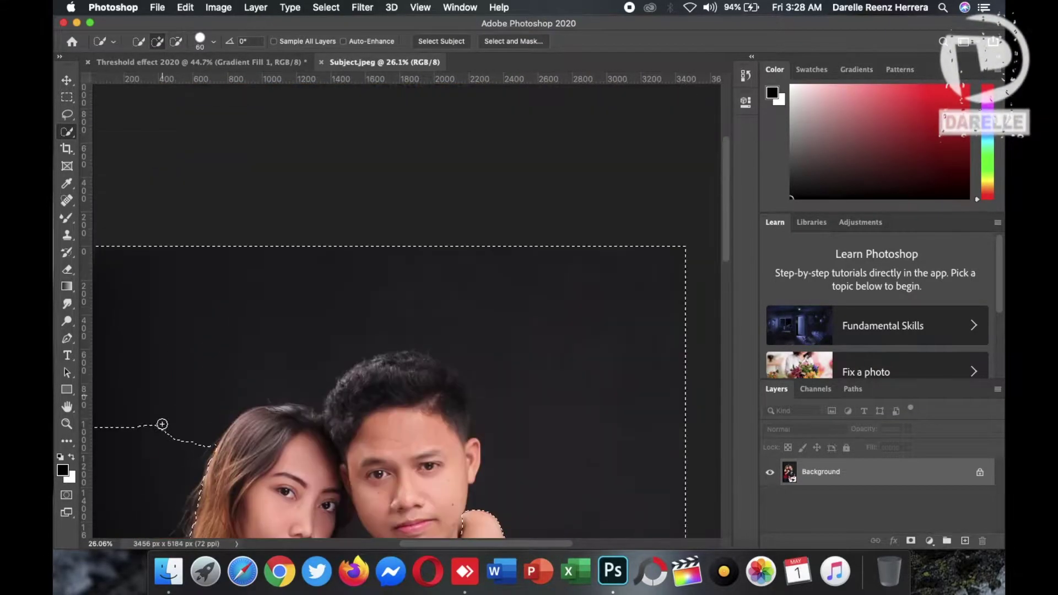
{"action": "left_click_drag", "start_coordinate": [160, 424], "coordinate": [465, 295]}
{"action": "scroll", "coordinate": [564, 310], "scroll_direction": "down", "scroll_amount": 5}
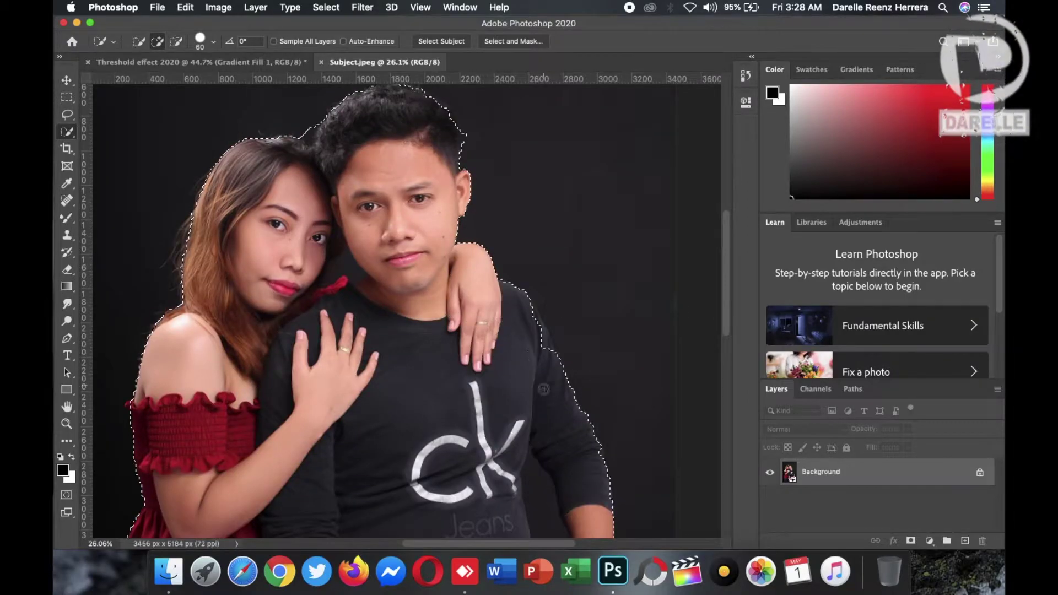
{"action": "scroll", "coordinate": [467, 324], "scroll_direction": "down", "scroll_amount": 5}
{"action": "scroll", "coordinate": [535, 290], "scroll_direction": "down", "scroll_amount": 2}
{"action": "scroll", "coordinate": [535, 290], "scroll_direction": "right", "scroll_amount": 2}
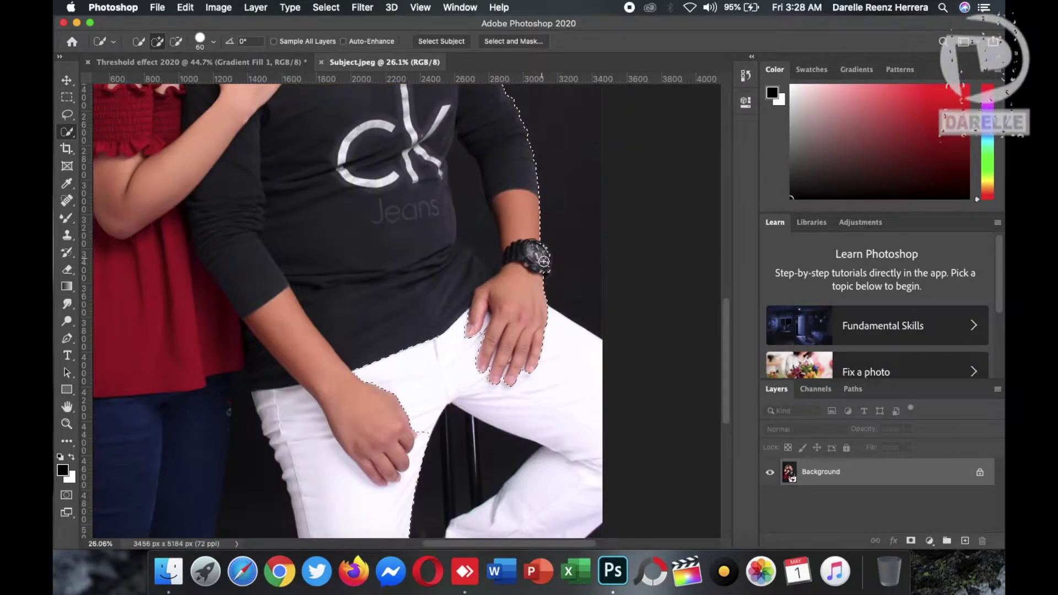
{"action": "scroll", "coordinate": [593, 369], "scroll_direction": "down", "scroll_amount": 3}
{"action": "scroll", "coordinate": [594, 369], "scroll_direction": "right", "scroll_amount": 1}
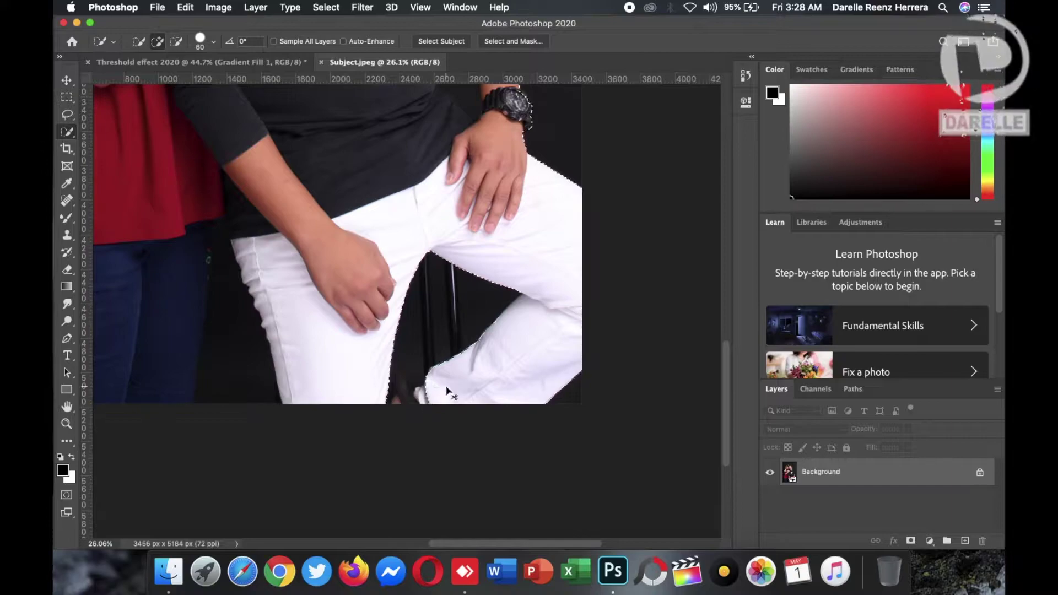
{"action": "scroll", "coordinate": [448, 391], "scroll_direction": "up", "scroll_amount": 2}
{"action": "scroll", "coordinate": [419, 380], "scroll_direction": "up", "scroll_amount": 3}
{"action": "scroll", "coordinate": [380, 380], "scroll_direction": "left", "scroll_amount": 3}
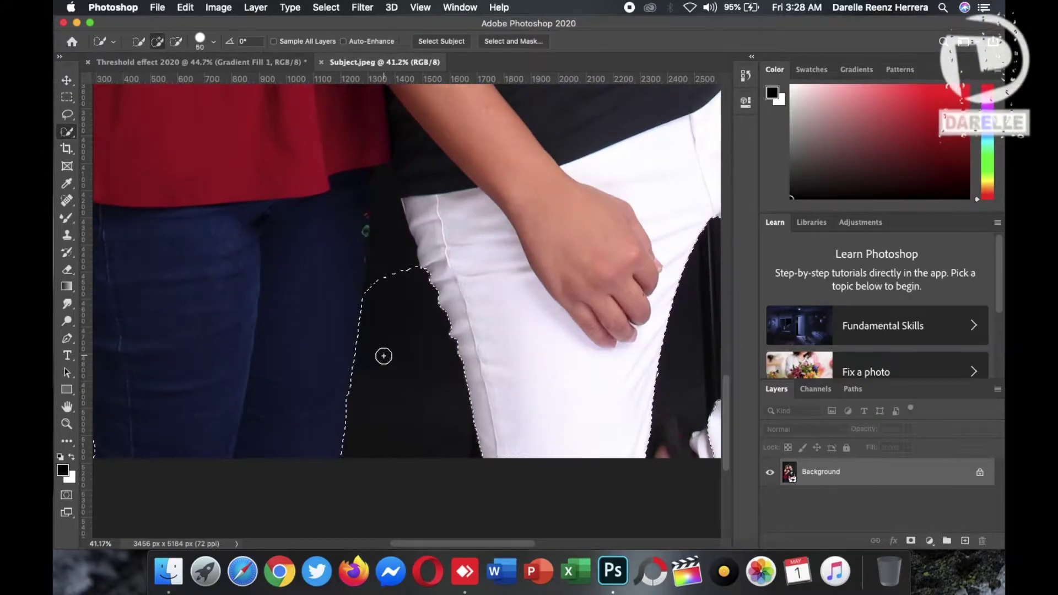
- Subtract the dark gap beside the jeans from the selection, using a smaller brush
{"action": "left_click_drag", "start_coordinate": [384, 284], "coordinate": [386, 199]}
{"action": "left_click_drag", "start_coordinate": [304, 188], "coordinate": [343, 217]}
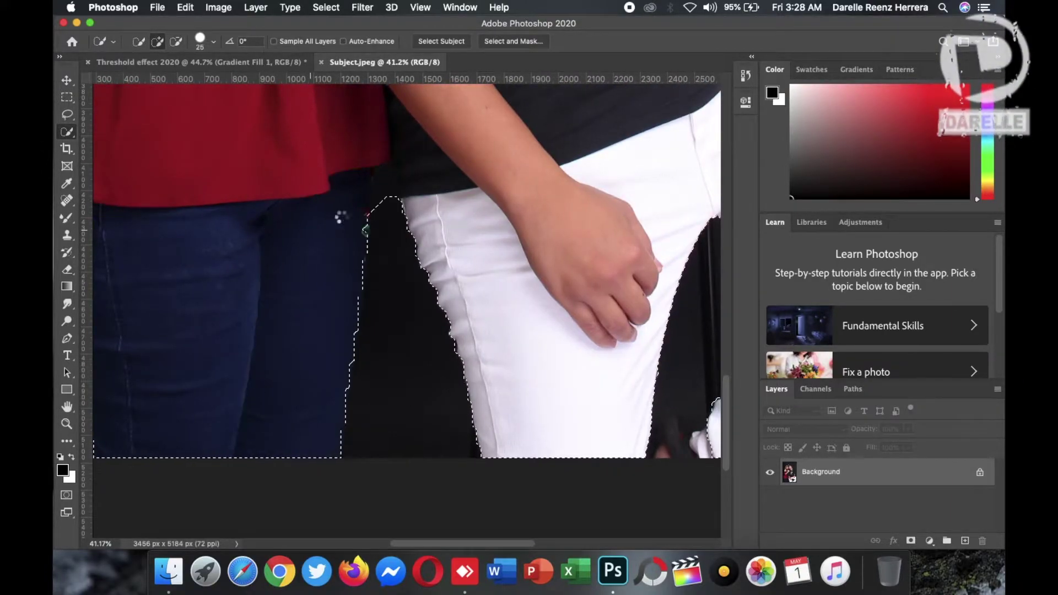
{"action": "right_click", "coordinate": [325, 218]}
{"action": "key", "text": "Escape"}
{"action": "scroll", "coordinate": [342, 215], "scroll_direction": "down", "scroll_amount": 3}
{"action": "scroll", "coordinate": [370, 171], "scroll_direction": "up", "scroll_amount": 5}
{"action": "scroll", "coordinate": [370, 171], "scroll_direction": "up", "scroll_amount": 3}
- Alt-brush away the dark area under the chin and near the neck
{"action": "key", "text": "alt"}
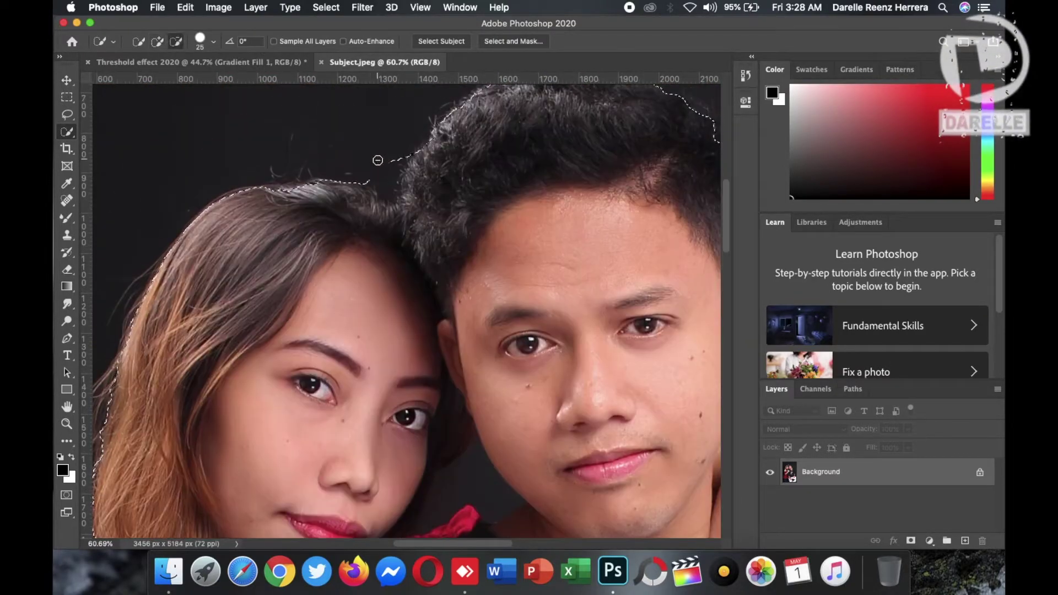
{"action": "scroll", "coordinate": [458, 467], "scroll_direction": "down", "scroll_amount": 4}
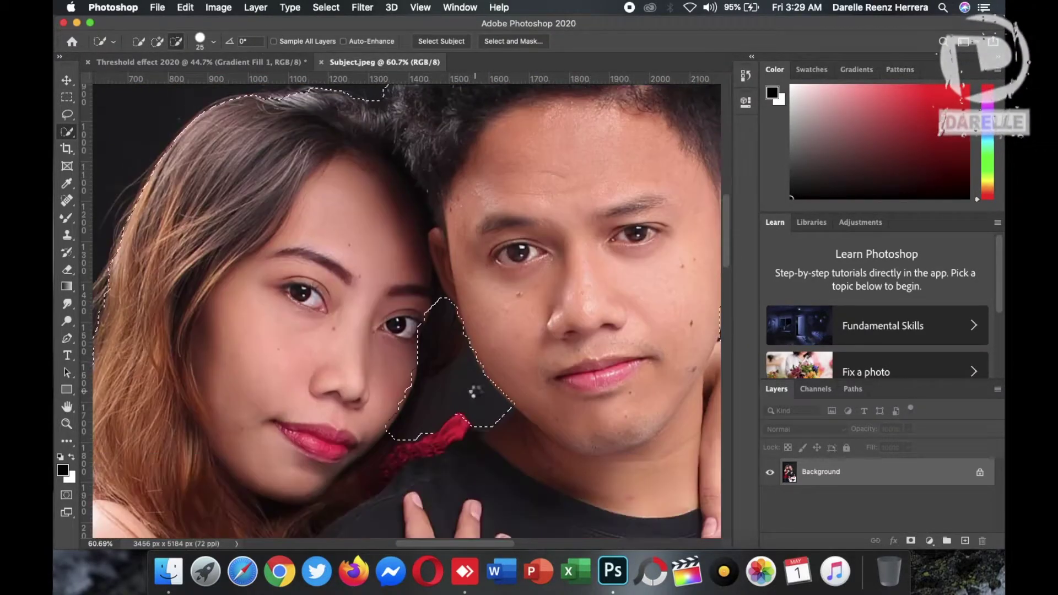
{"action": "left_click_drag", "start_coordinate": [434, 380], "coordinate": [390, 428]}
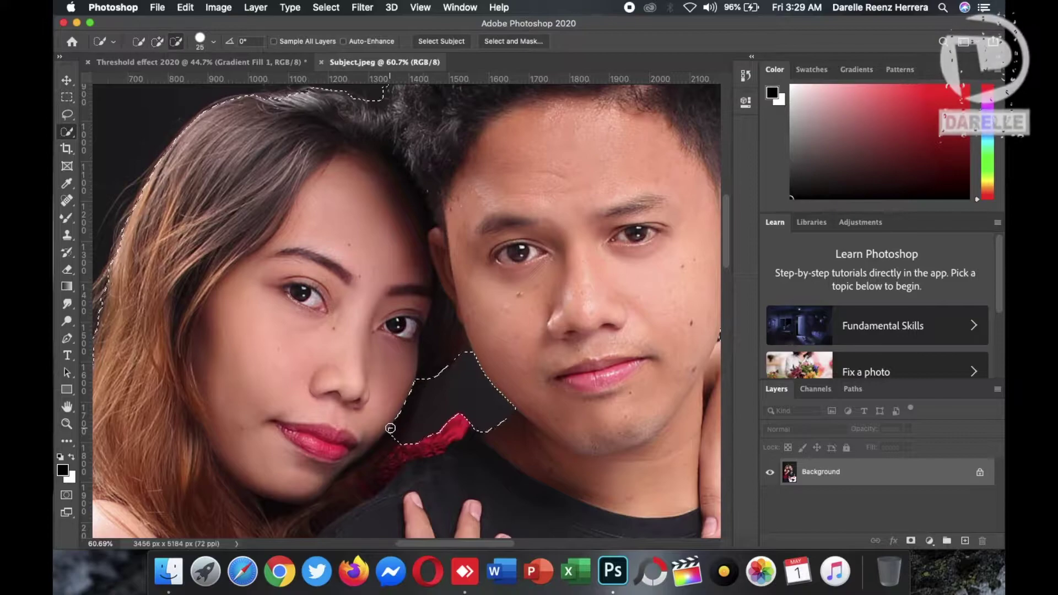
{"action": "left_click", "coordinate": [387, 423], "text": "alt"}
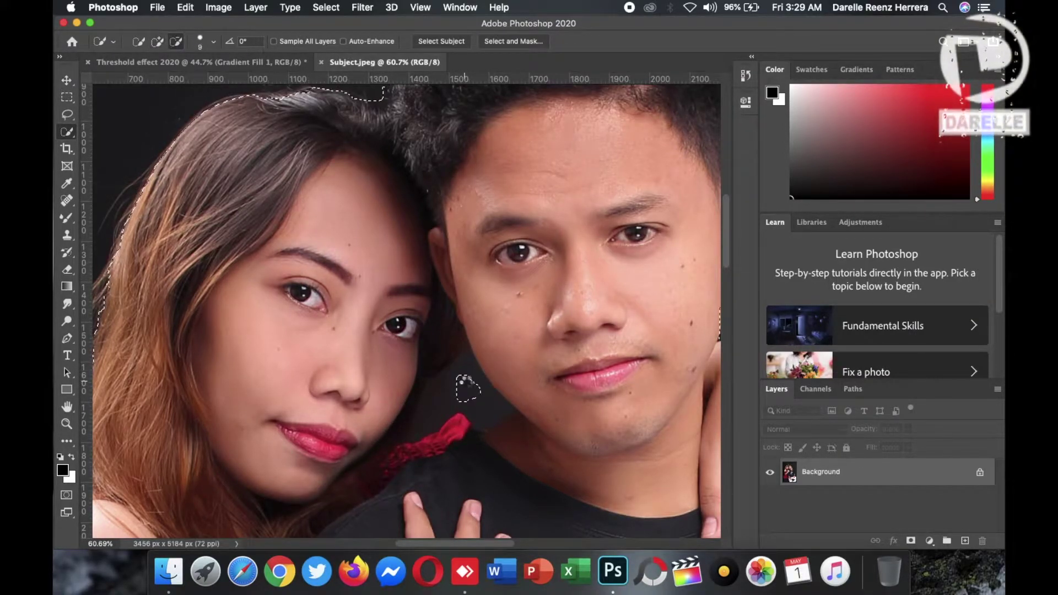
{"action": "scroll", "coordinate": [447, 399], "scroll_direction": "down", "scroll_amount": 3}
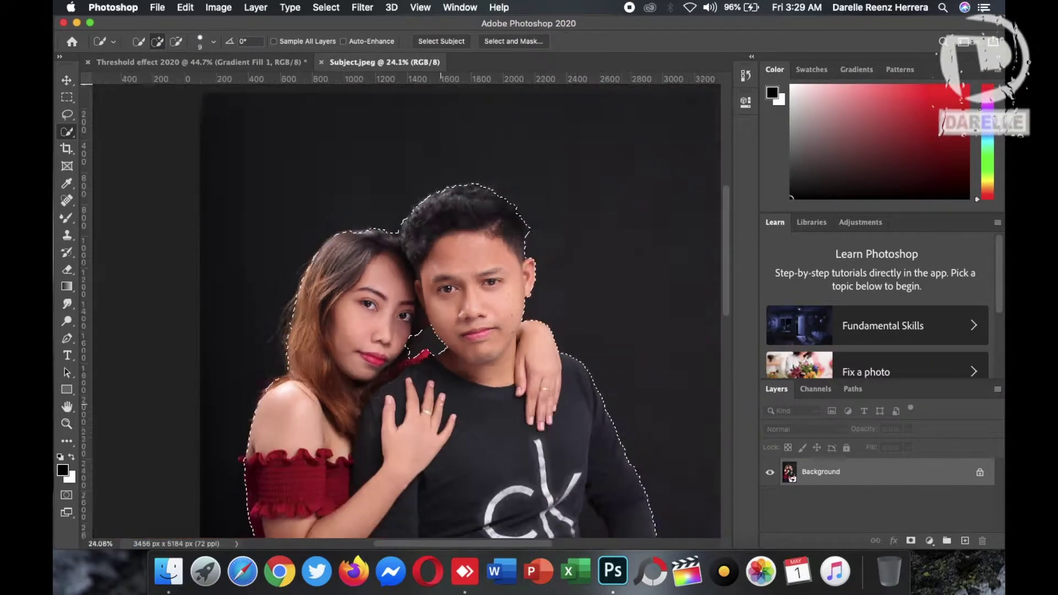
{"action": "scroll", "coordinate": [443, 402], "scroll_direction": "down", "scroll_amount": 2}
{"action": "scroll", "coordinate": [441, 404], "scroll_direction": "down", "scroll_amount": 1}
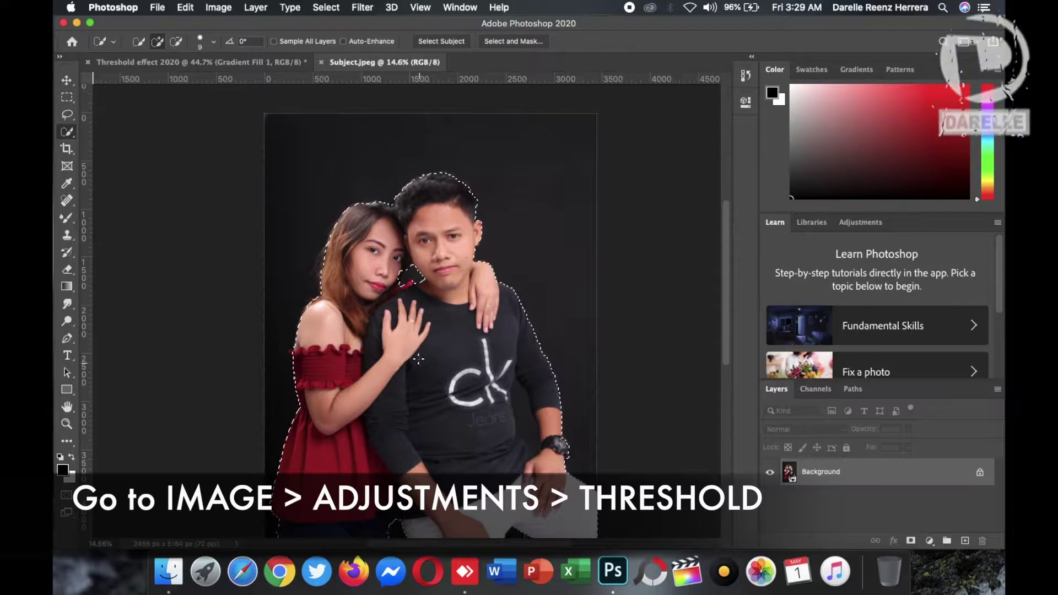
- Apply a Threshold adjustment at level about 103 to the selected couple
{"action": "left_click", "coordinate": [219, 8]}
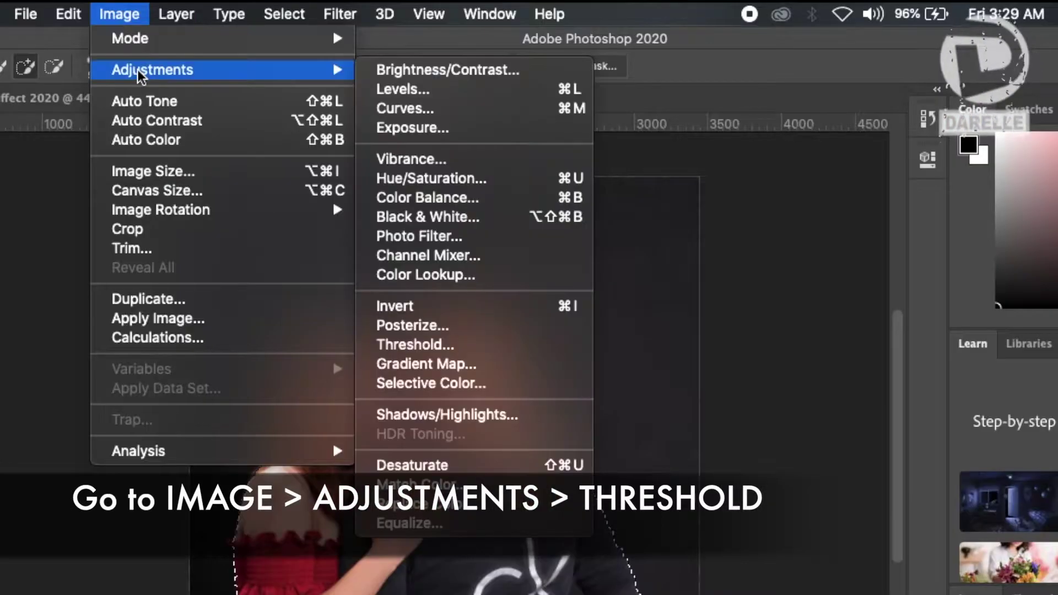
{"action": "mouse_move", "coordinate": [152, 70]}
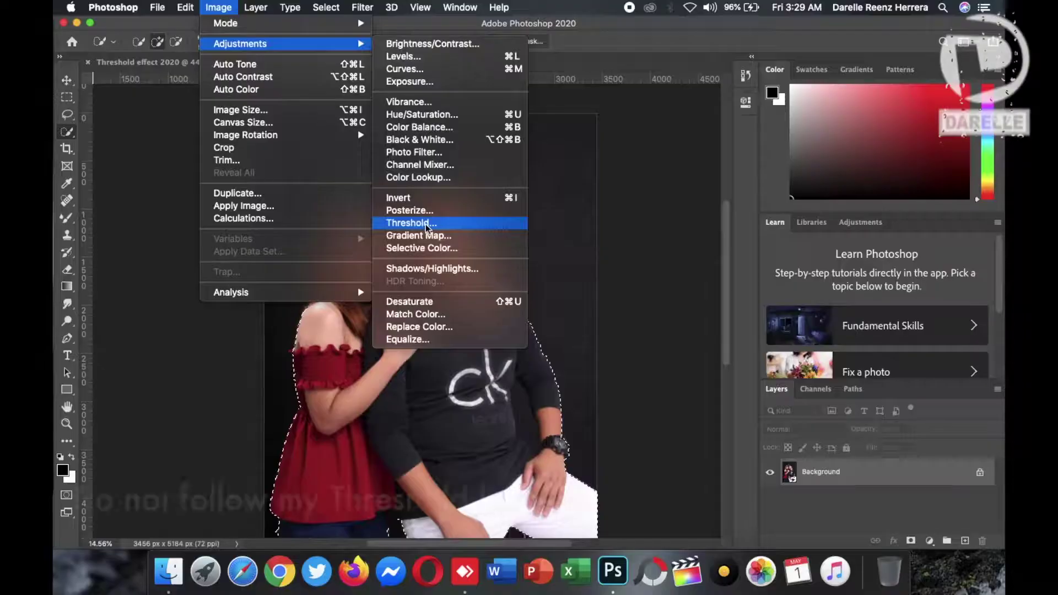
{"action": "left_click", "coordinate": [435, 345]}
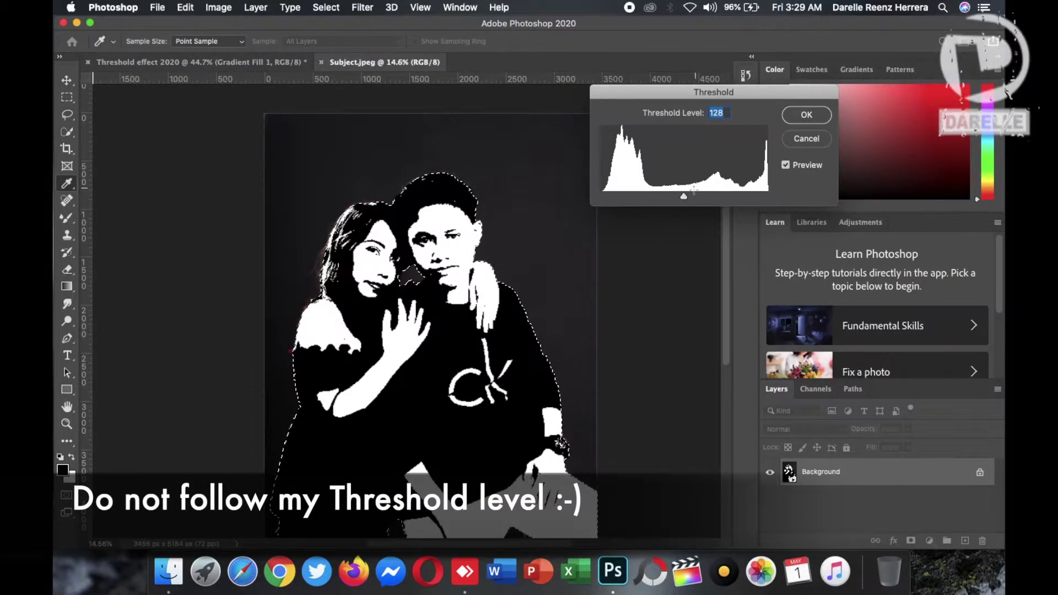
{"action": "mouse_move", "coordinate": [682, 197]}
{"action": "left_mouse_down"}
{"action": "mouse_move", "coordinate": [667, 197]}
{"action": "mouse_move", "coordinate": [686, 193]}
{"action": "left_mouse_up"}
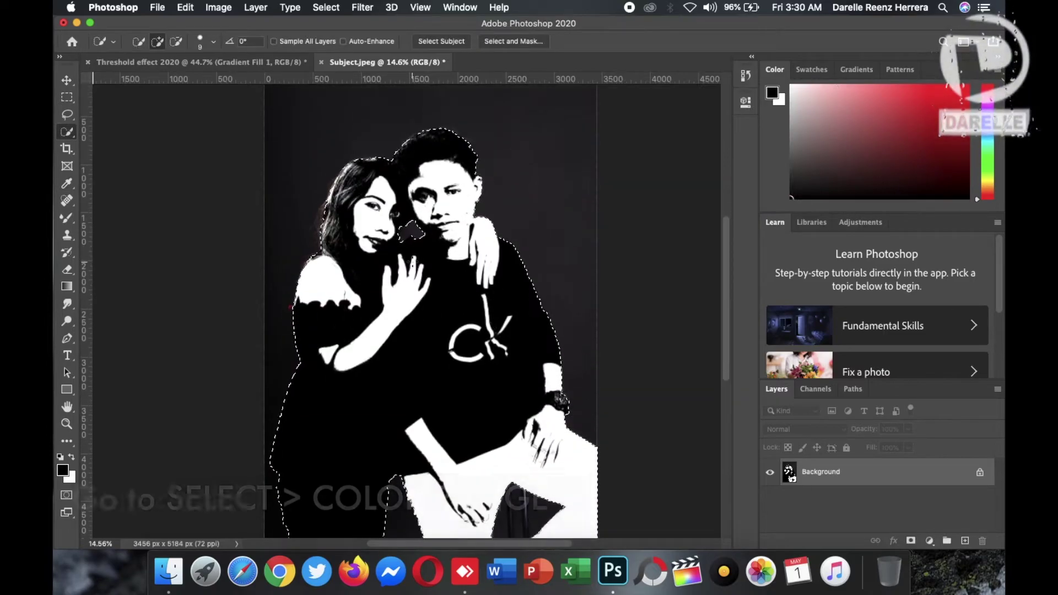
- Make a Color Range selection of the thresholded couple at fuzziness 200
{"action": "left_click", "coordinate": [311, 7]}
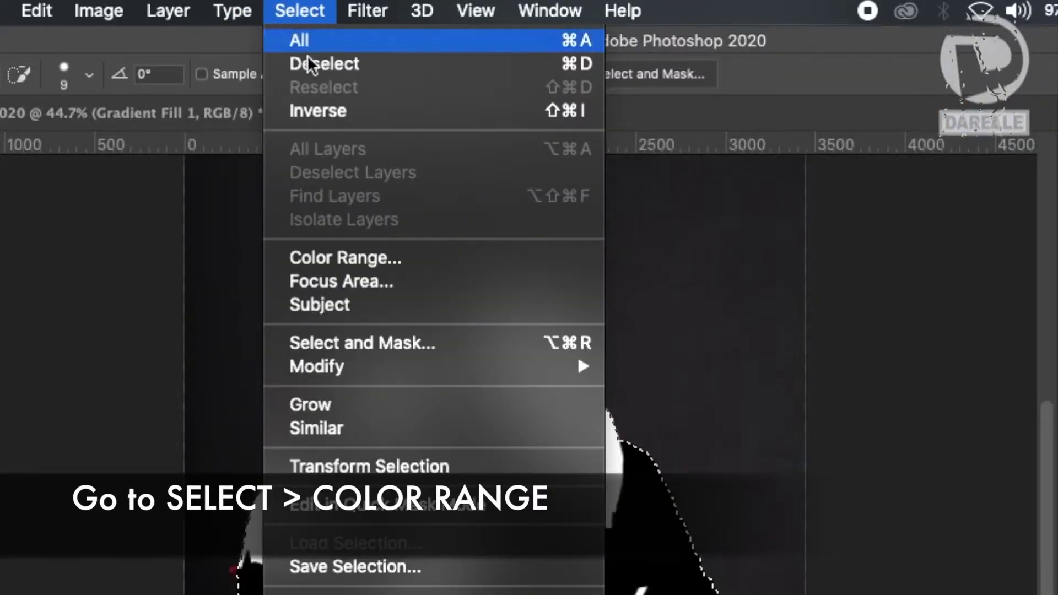
{"action": "left_click", "coordinate": [354, 256]}
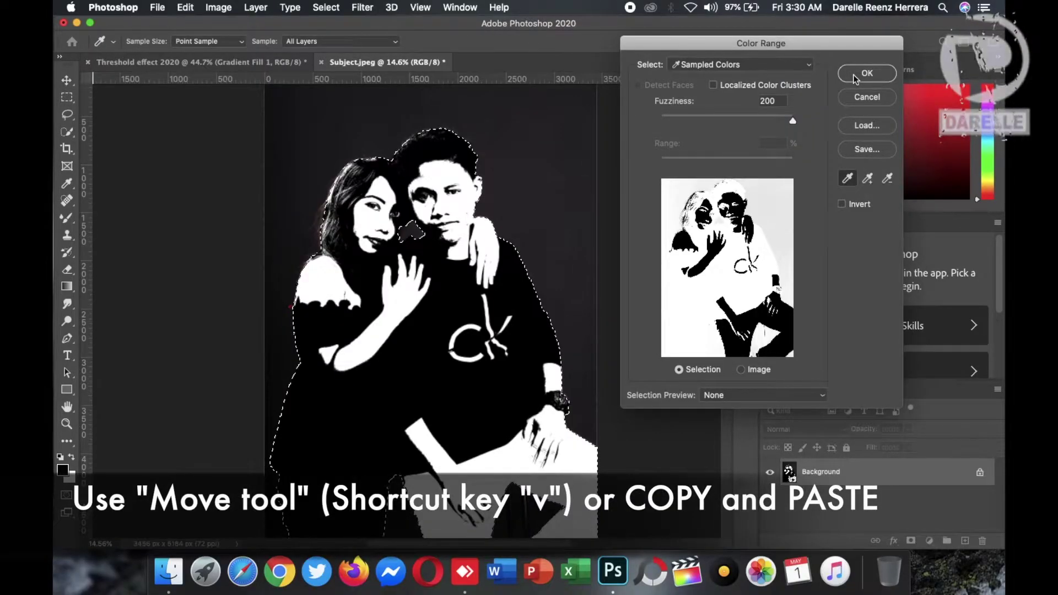
{"action": "left_click", "coordinate": [854, 77]}
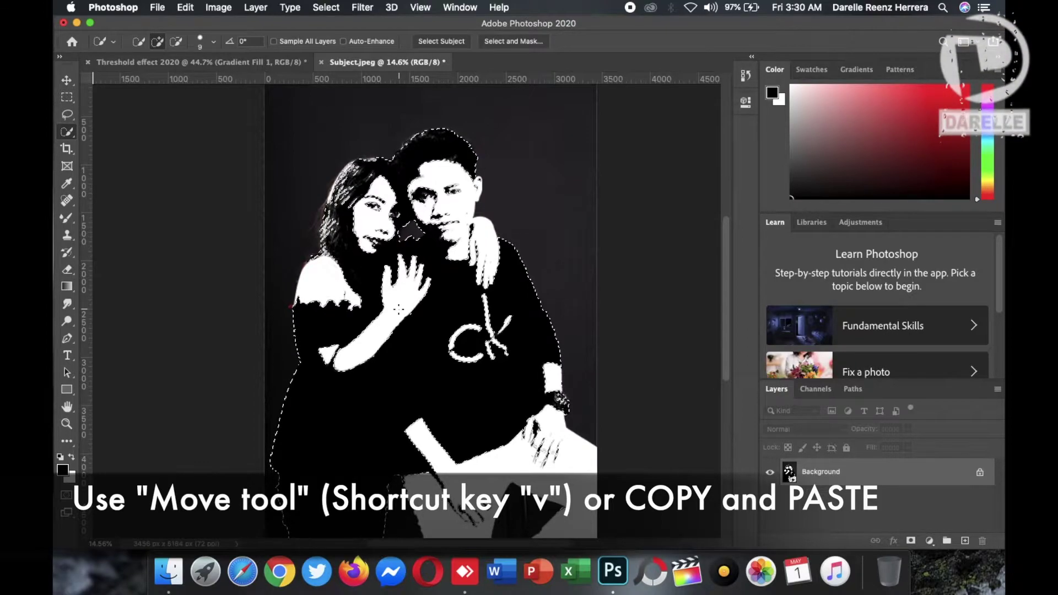
- Drag the thresholded couple onto the Threshold effect 2020 document as a new layer
{"action": "left_click", "coordinate": [66, 84]}
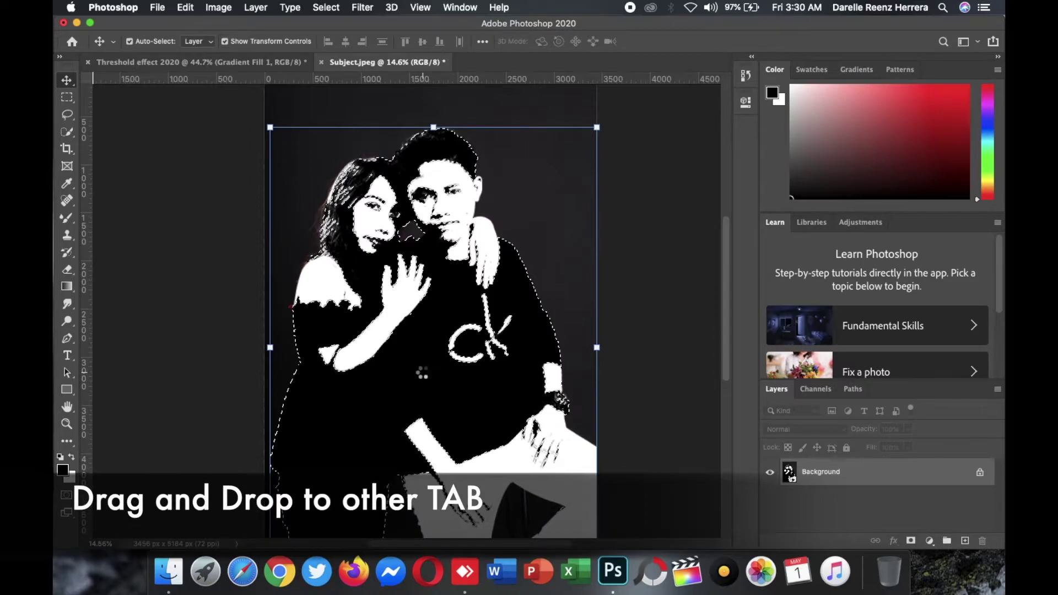
{"action": "left_click_drag", "start_coordinate": [423, 377], "coordinate": [375, 67]}
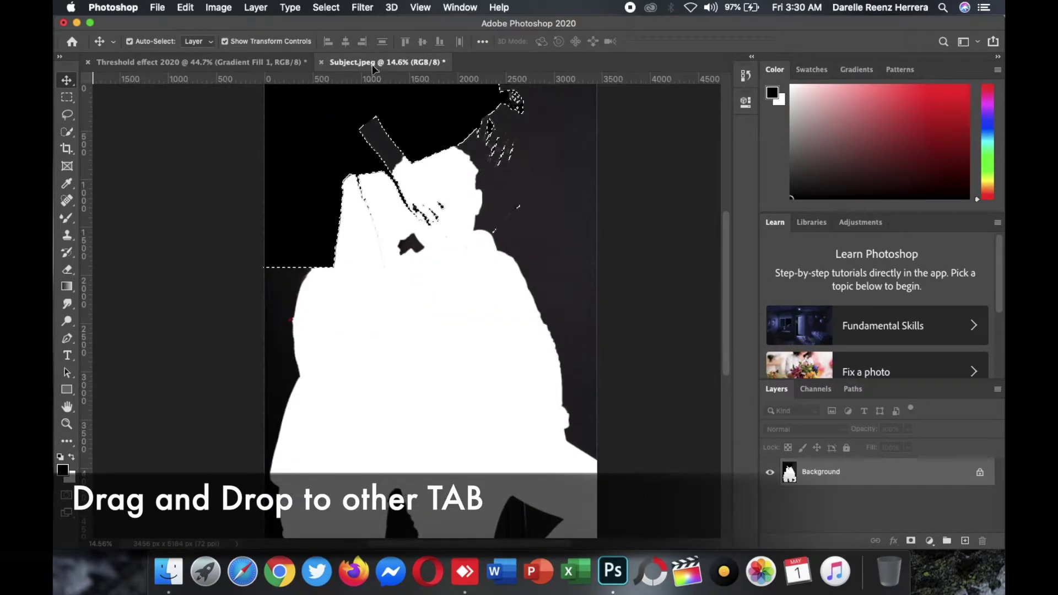
{"action": "left_click", "coordinate": [287, 64]}
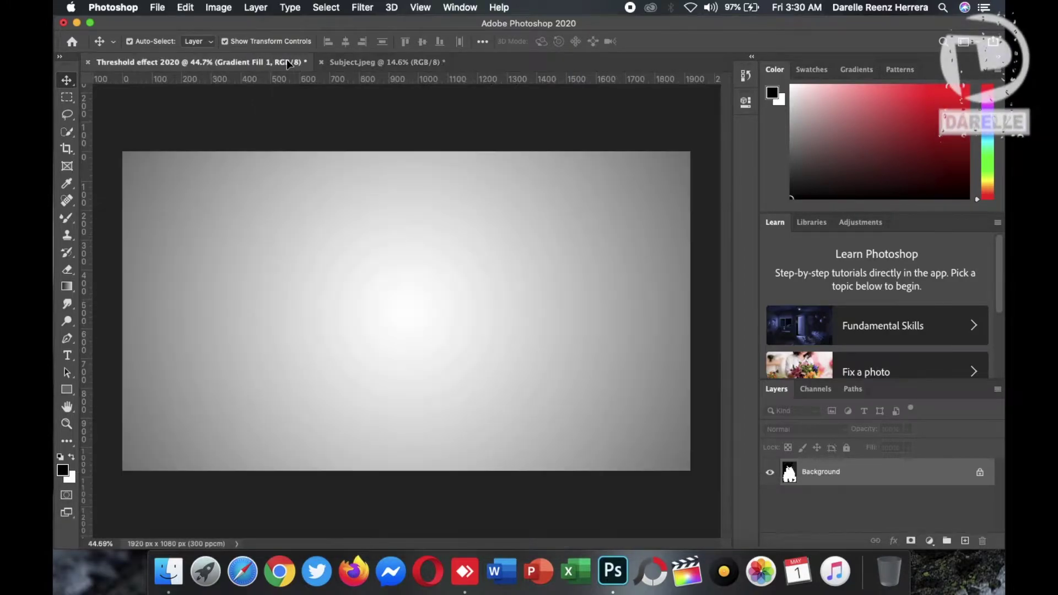
{"action": "left_click_drag", "start_coordinate": [369, 292], "coordinate": [361, 312]}
- Scale the couple layer down and centre it on the gradient canvas
{"action": "key", "text": "super+minus"}
{"action": "key", "text": "super+minus"}
{"action": "scroll", "coordinate": [361, 305], "scroll_direction": "down", "scroll_amount": 3}
{"action": "scroll", "coordinate": [363, 301], "scroll_direction": "down", "scroll_amount": 2}
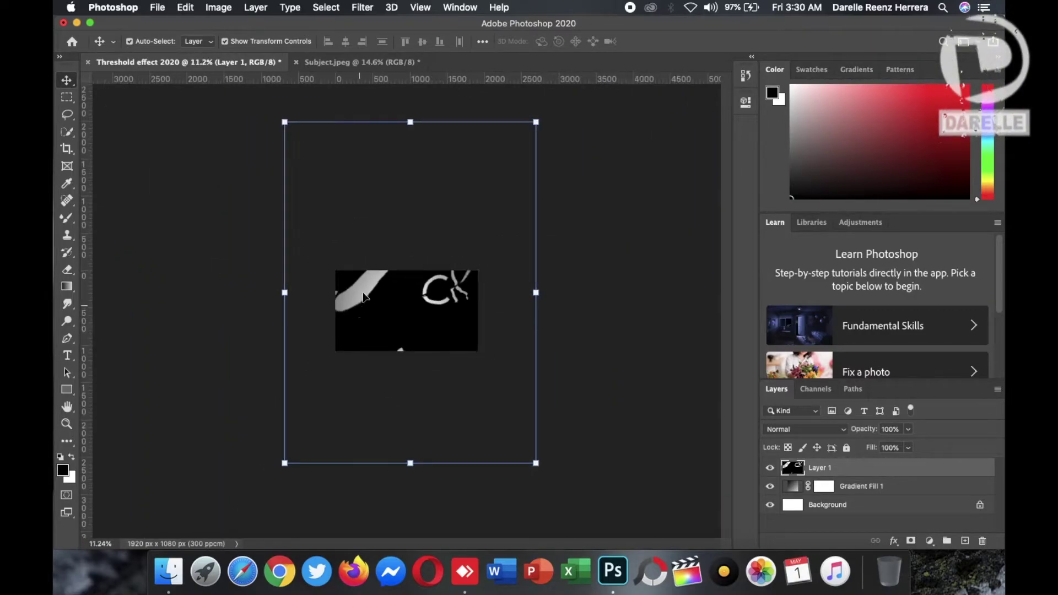
{"action": "left_click_drag", "start_coordinate": [284, 121], "coordinate": [401, 282]}
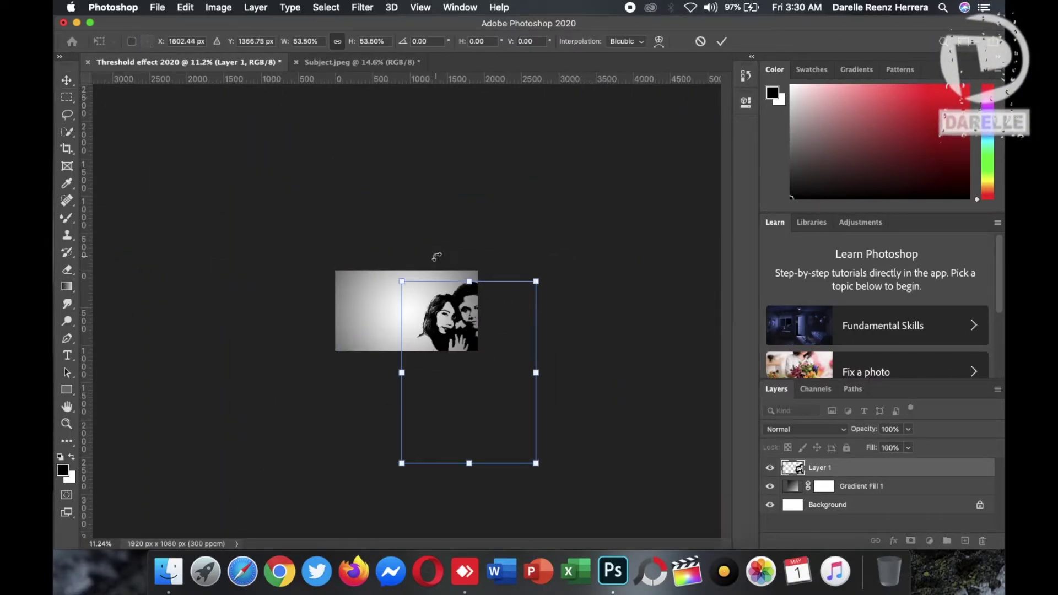
{"action": "left_click_drag", "start_coordinate": [462, 321], "coordinate": [411, 315]}
{"action": "scroll", "coordinate": [363, 320], "scroll_direction": "up", "scroll_amount": 5}
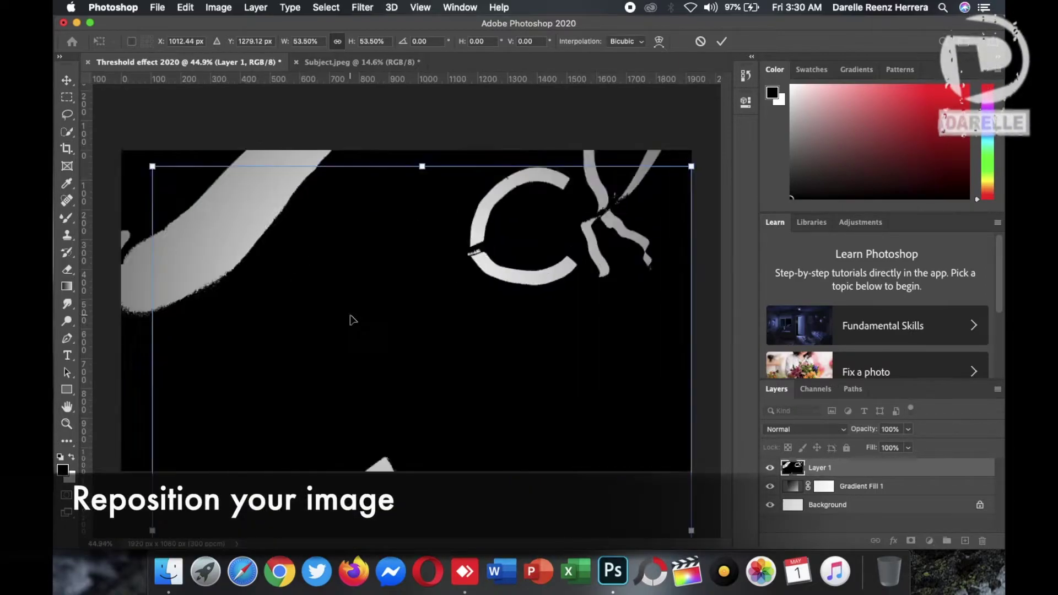
{"action": "mouse_move", "coordinate": [152, 166]}
{"action": "left_mouse_down"}
{"action": "mouse_move", "coordinate": [278, 199]}
{"action": "mouse_move", "coordinate": [330, 231]}
{"action": "left_mouse_up"}
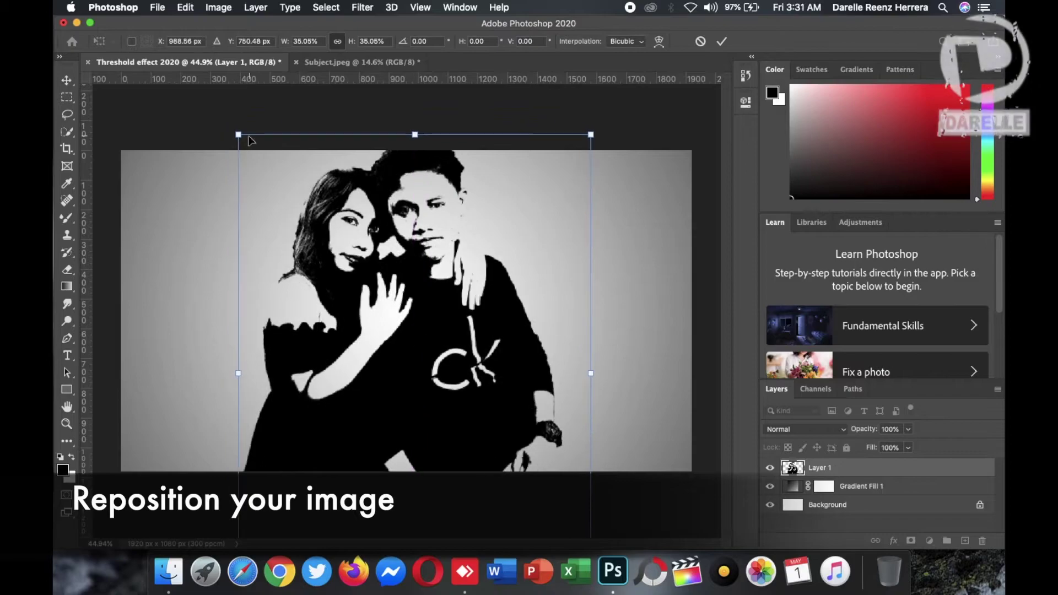
{"action": "left_click_drag", "start_coordinate": [385, 309], "coordinate": [373, 299]}
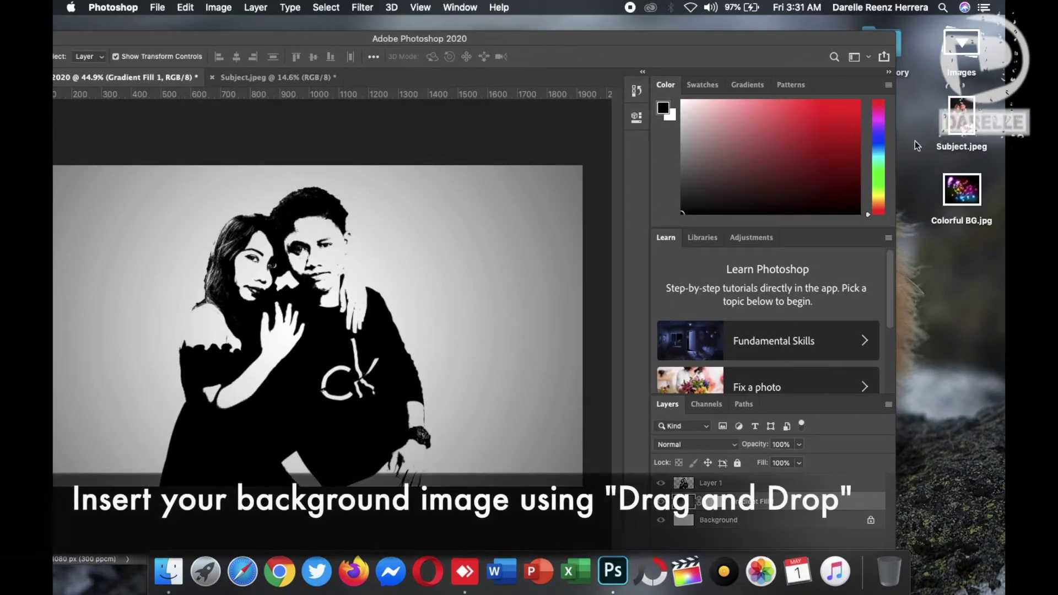
- Place the Colorful BG image and enlarge it to cover the canvas
{"action": "left_click_drag", "start_coordinate": [961, 189], "coordinate": [209, 325]}
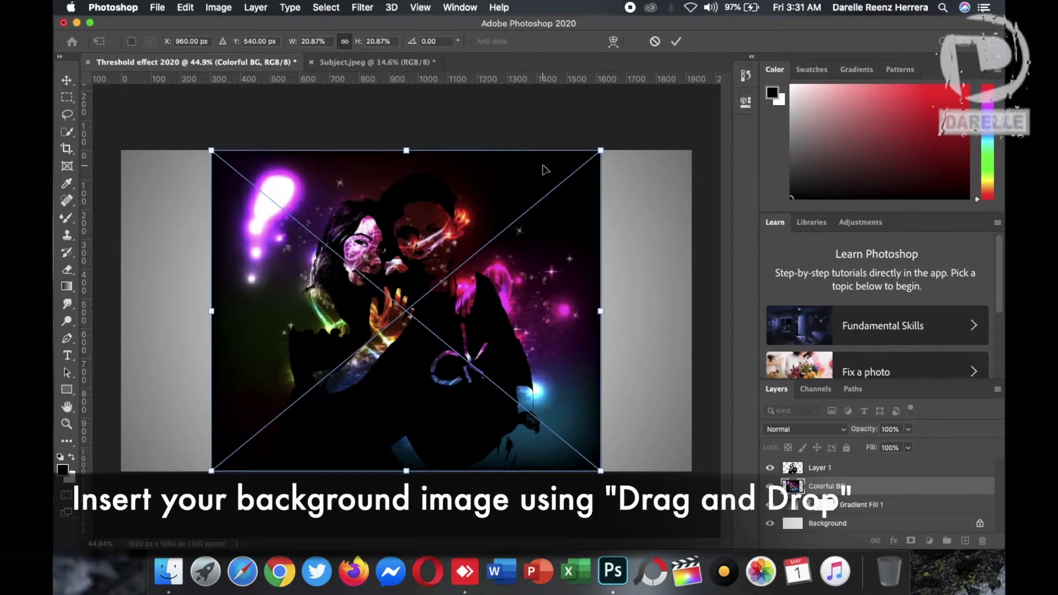
{"action": "left_click_drag", "start_coordinate": [602, 148], "coordinate": [666, 99]}
{"action": "left_click_drag", "start_coordinate": [385, 276], "coordinate": [279, 318]}
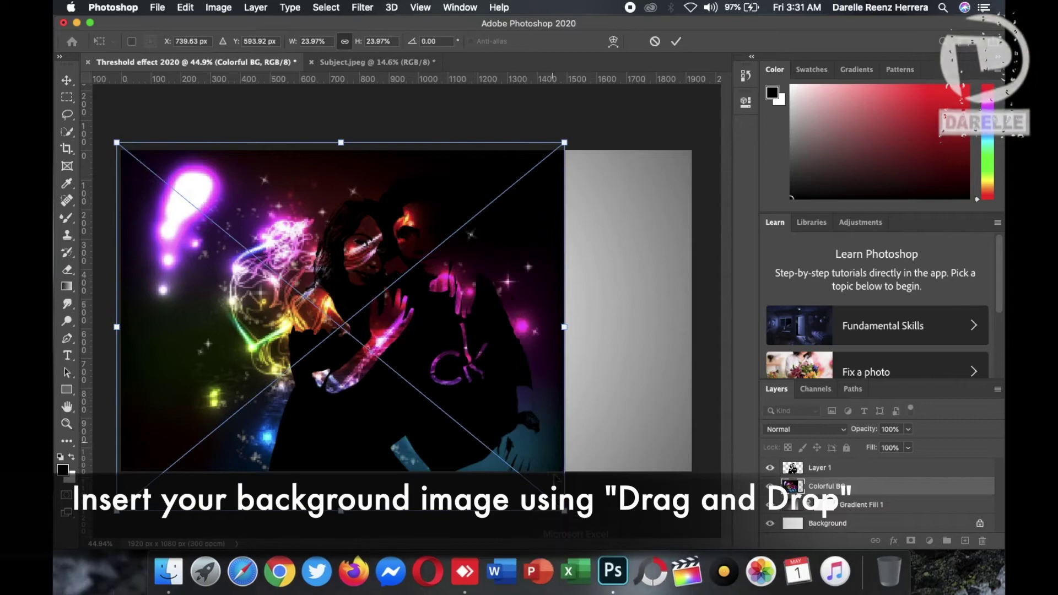
{"action": "left_click_drag", "start_coordinate": [619, 496], "coordinate": [656, 509]}
{"action": "left_click_drag", "start_coordinate": [521, 372], "coordinate": [559, 346]}
{"action": "key", "text": "Return"}
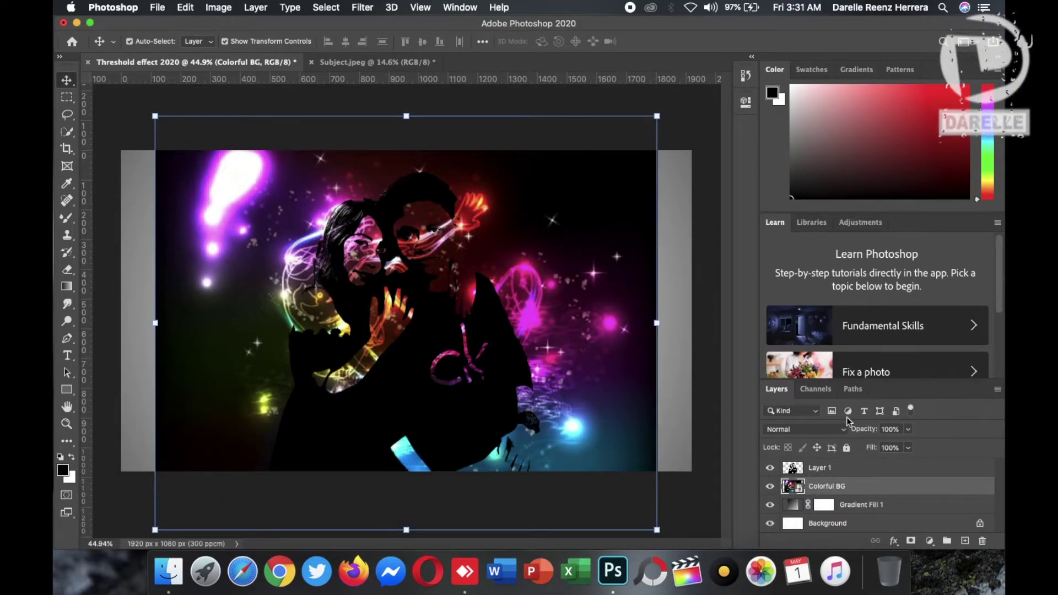
- Move Colorful BG to the top of the layer stack and rasterize it
{"action": "key", "text": "ctrl+bracketleft"}
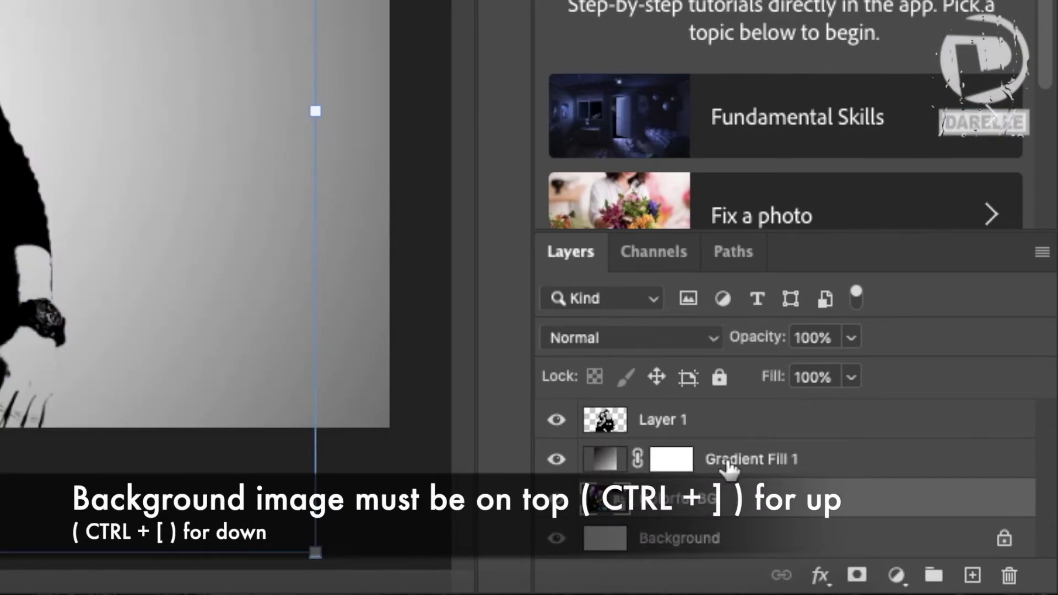
{"action": "key", "text": "ctrl+bracketright"}
{"action": "key", "text": "ctrl+bracketright"}
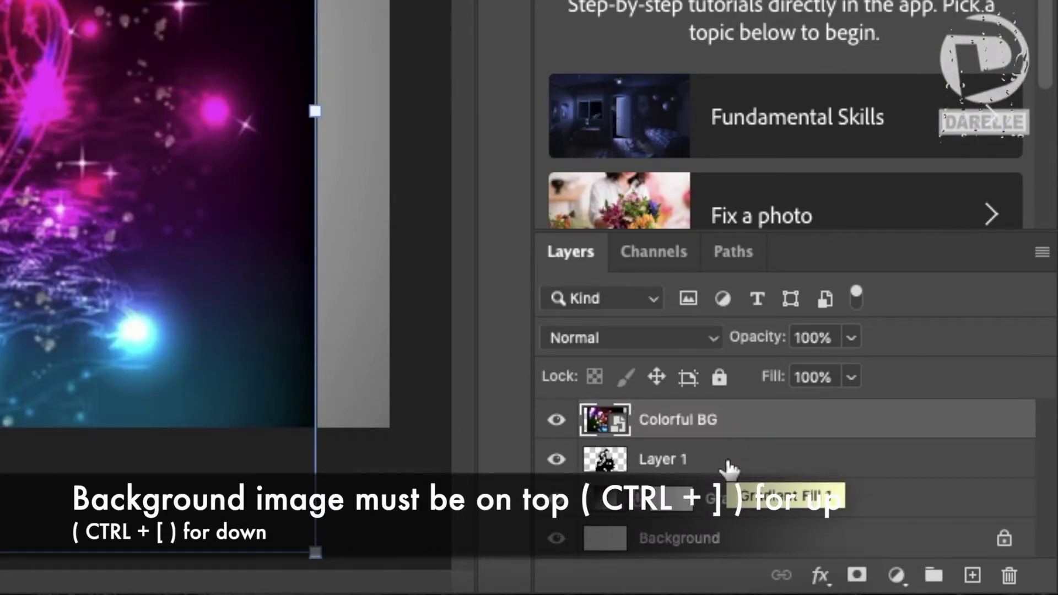
{"action": "right_click", "coordinate": [705, 424]}
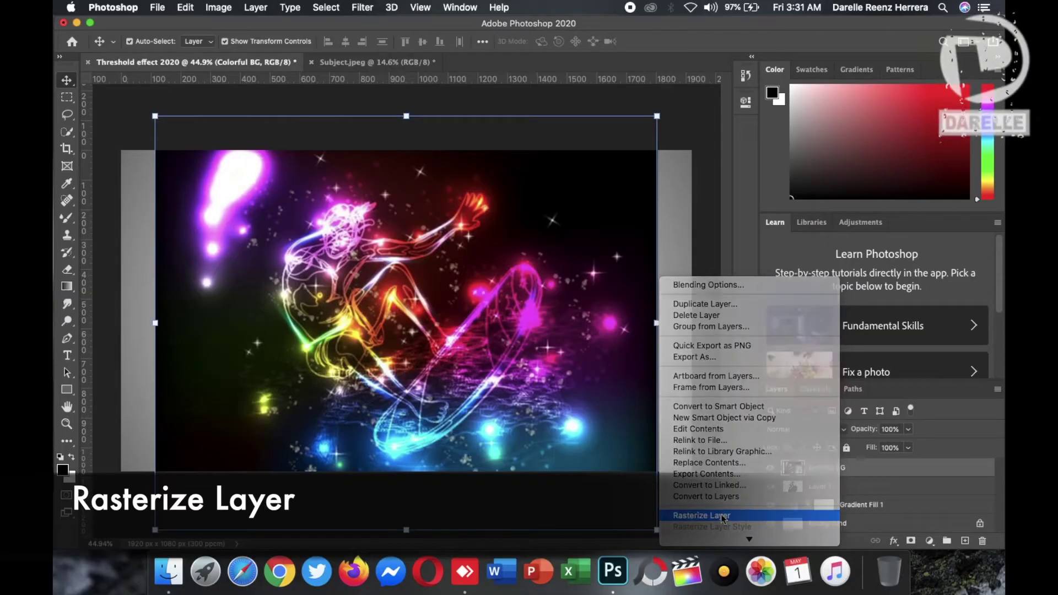
{"action": "left_click", "coordinate": [738, 516]}
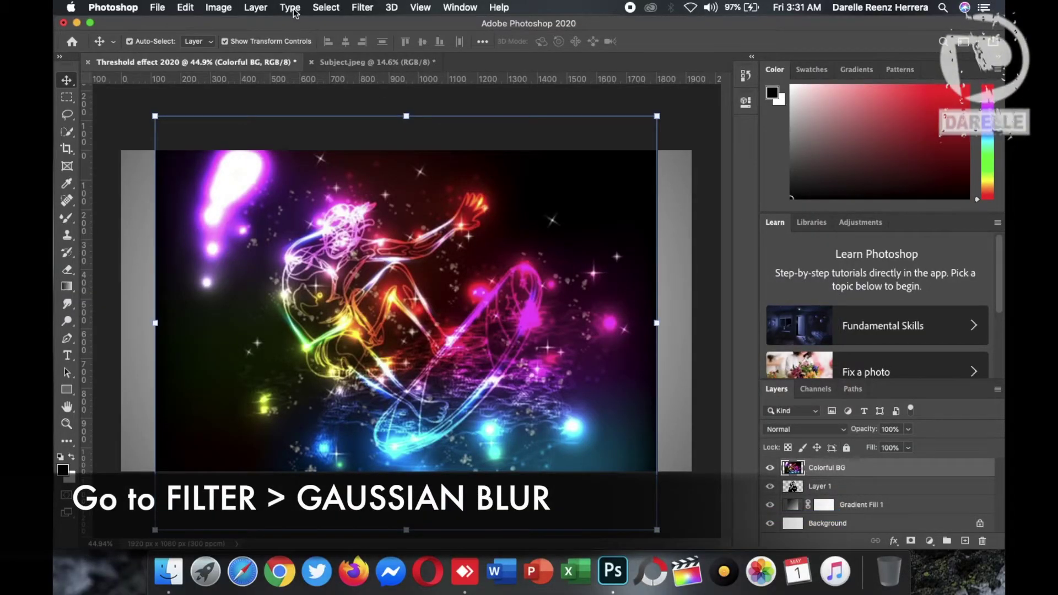
- Gaussian-blur the Colorful BG layer with a radius of about 79.5 pixels
{"action": "left_click", "coordinate": [362, 7]}
{"action": "mouse_move", "coordinate": [135, 313]}
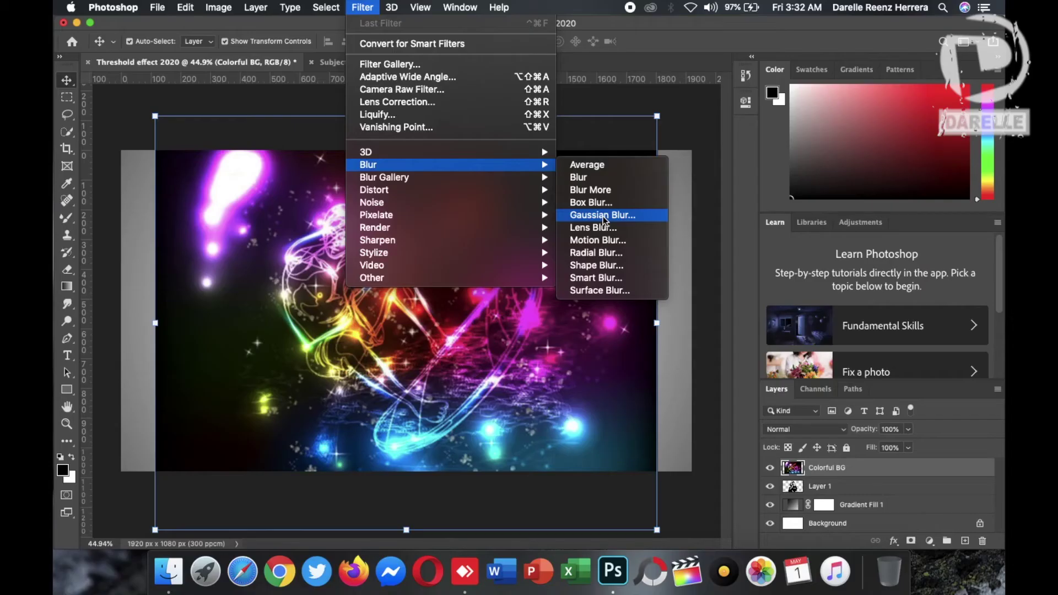
{"action": "left_click", "coordinate": [602, 215]}
{"action": "left_click_drag", "start_coordinate": [618, 481], "coordinate": [625, 483]}
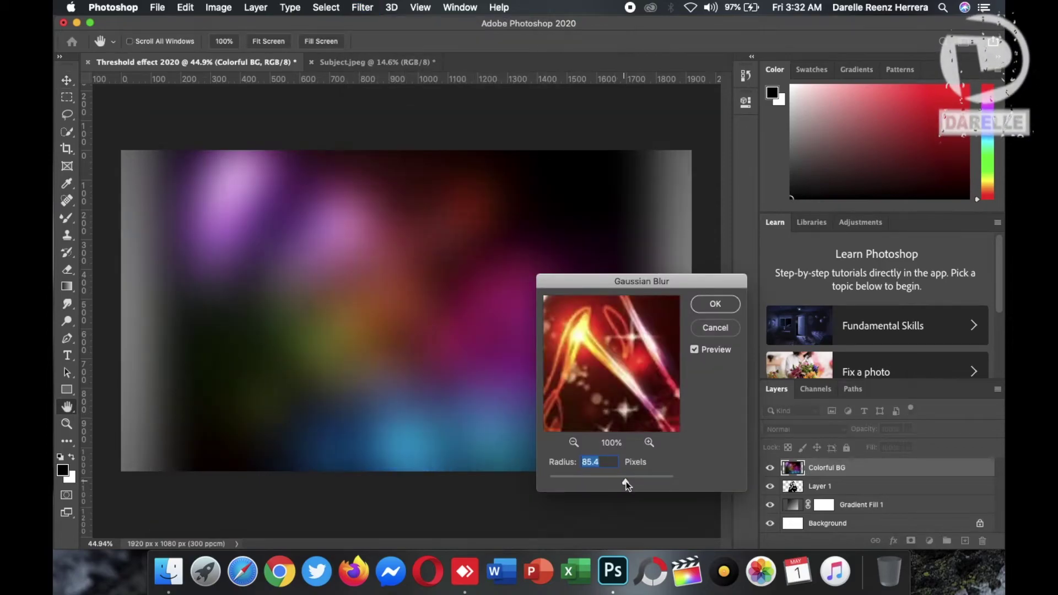
{"action": "left_click_drag", "start_coordinate": [624, 486], "coordinate": [624, 486]}
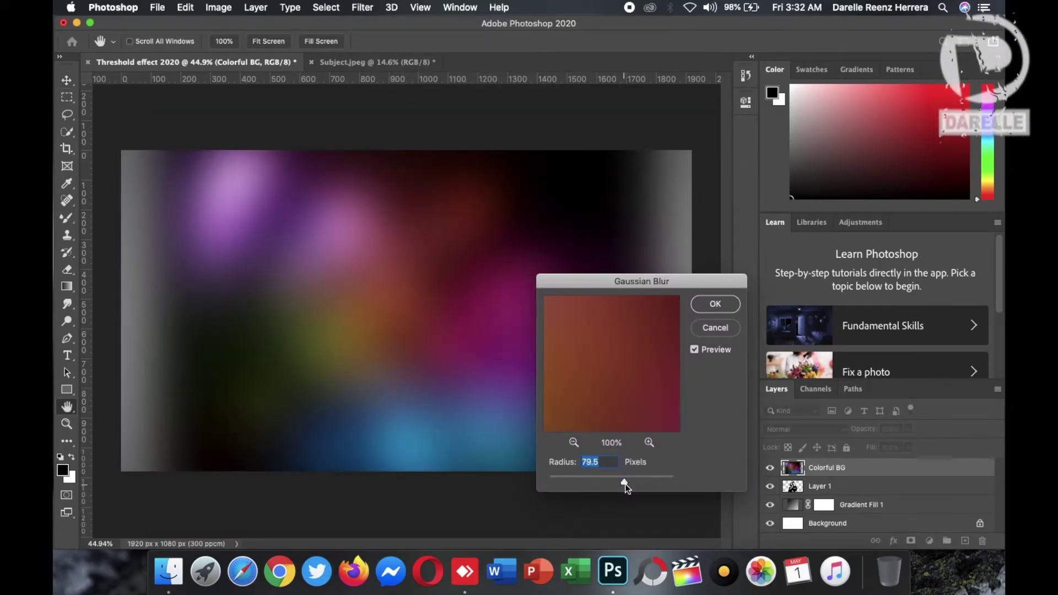
{"action": "left_click", "coordinate": [714, 303]}
{"action": "key", "text": "v"}
{"action": "left_click", "coordinate": [713, 278]}
{"action": "left_click", "coordinate": [827, 486]}
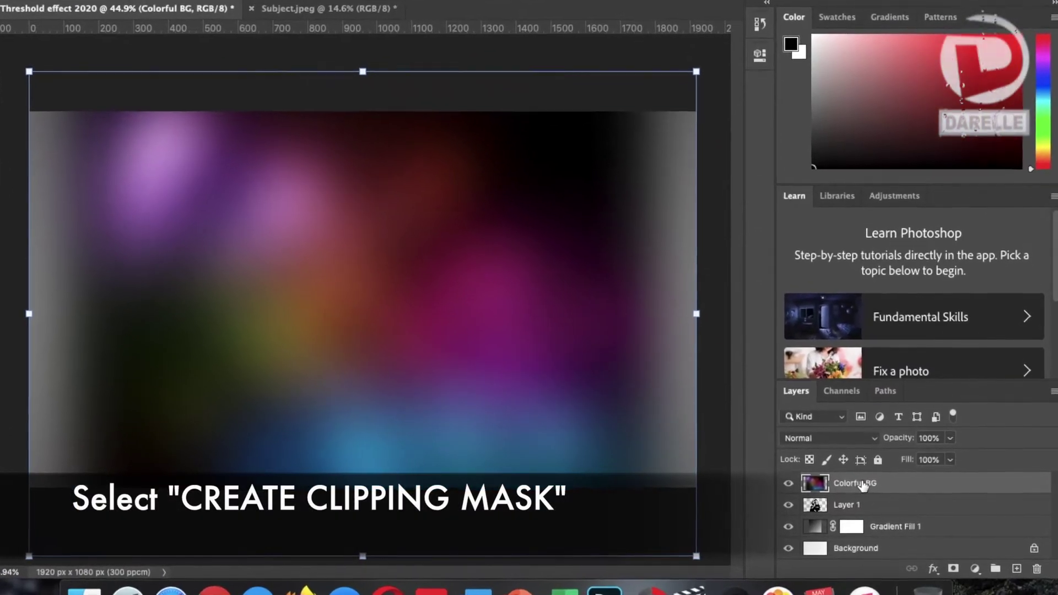
- Clip the Colorful BG layer to Layer 1 with Create Clipping Mask
{"action": "right_click", "coordinate": [832, 465]}
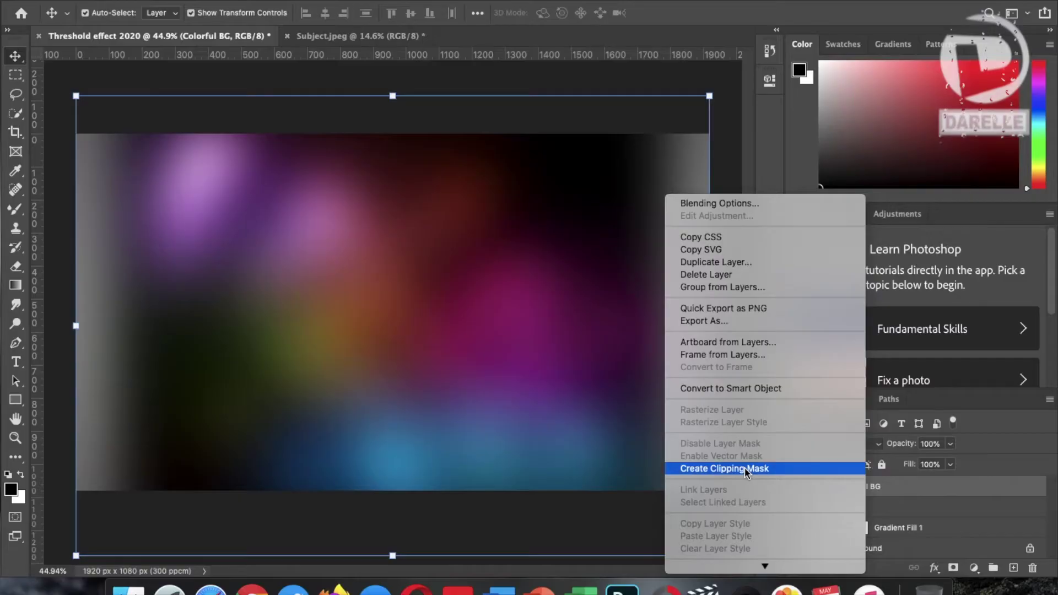
{"action": "left_click", "coordinate": [744, 467]}
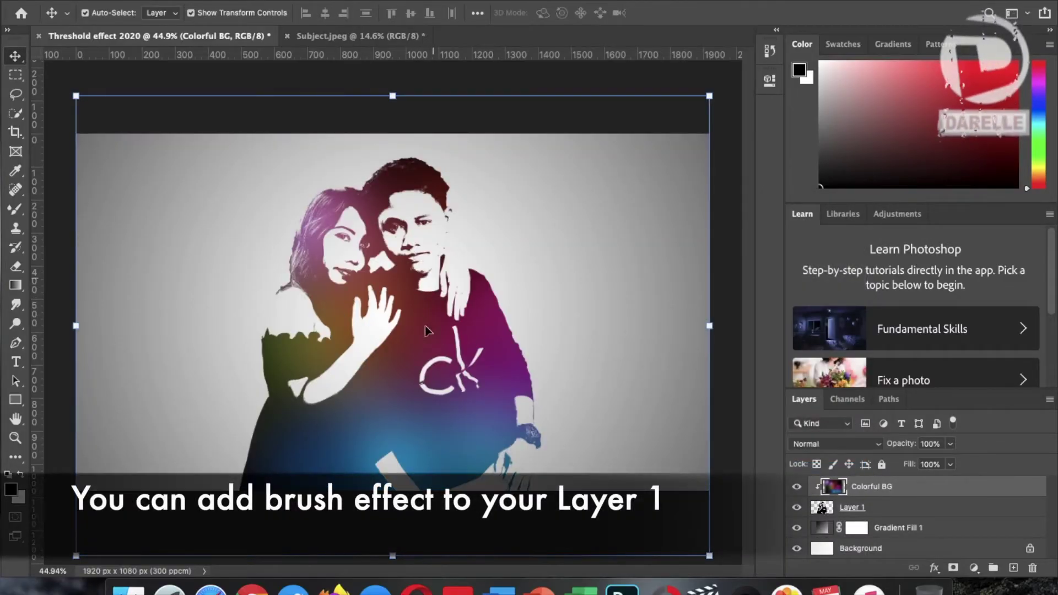
{"action": "scroll", "coordinate": [502, 284], "scroll_direction": "up", "scroll_amount": 3}
{"action": "scroll", "coordinate": [502, 284], "scroll_direction": "up", "scroll_amount": 3}
{"action": "scroll", "coordinate": [504, 285], "scroll_direction": "up", "scroll_amount": 3}
- Review the clipped colours on the couple and deselect the Colorful BG layer
{"action": "scroll", "coordinate": [504, 286], "scroll_direction": "down", "scroll_amount": 2}
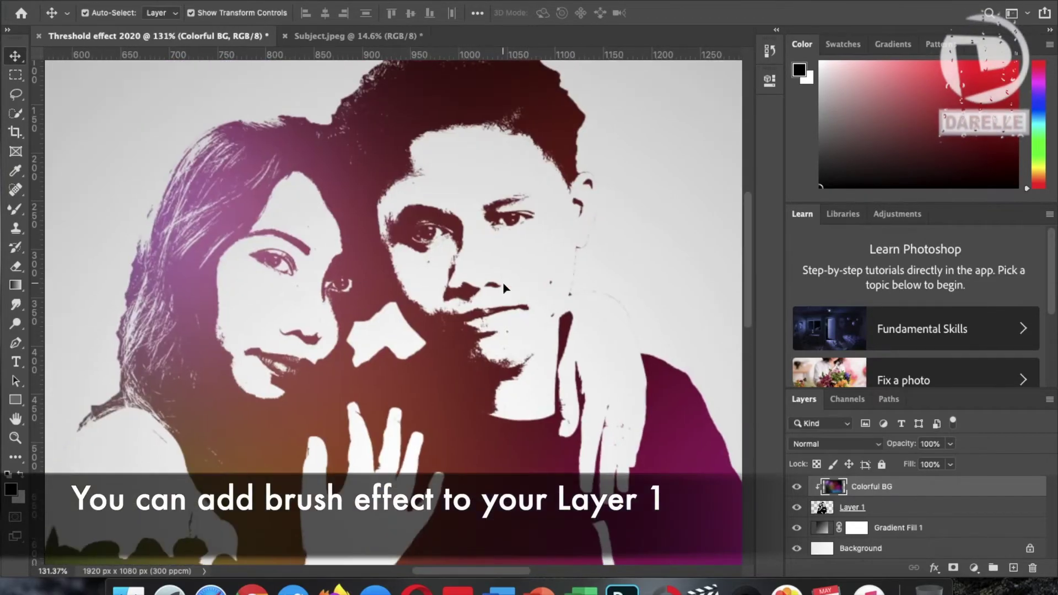
{"action": "scroll", "coordinate": [503, 285], "scroll_direction": "down", "scroll_amount": 1}
{"action": "scroll", "coordinate": [503, 285], "scroll_direction": "down", "scroll_amount": 3}
{"action": "scroll", "coordinate": [504, 285], "scroll_direction": "down", "scroll_amount": 1}
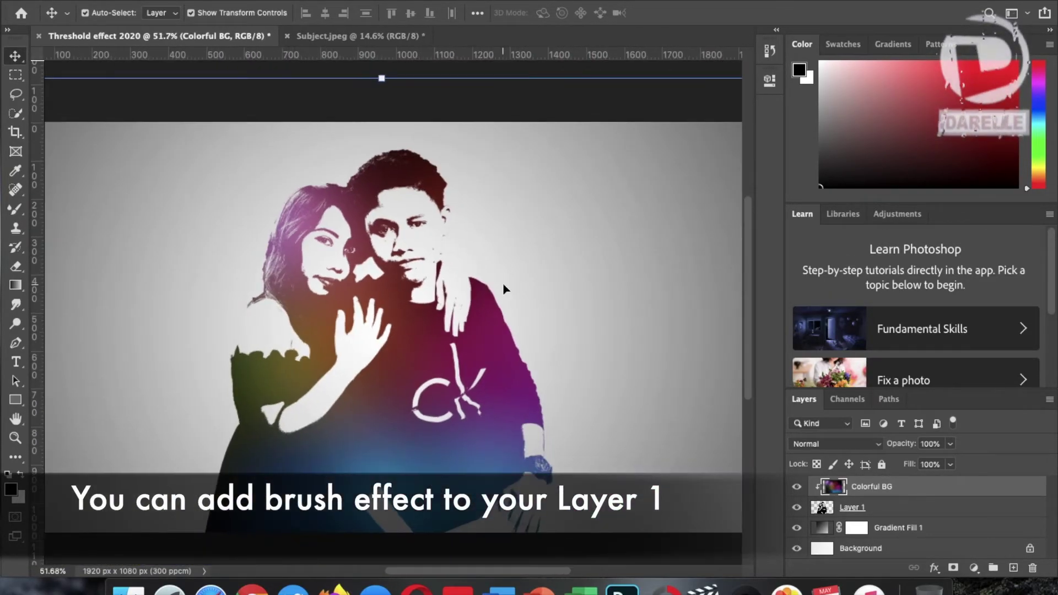
{"action": "scroll", "coordinate": [510, 242], "scroll_direction": "down", "scroll_amount": 1}
{"action": "scroll", "coordinate": [515, 192], "scroll_direction": "down", "scroll_amount": 1}
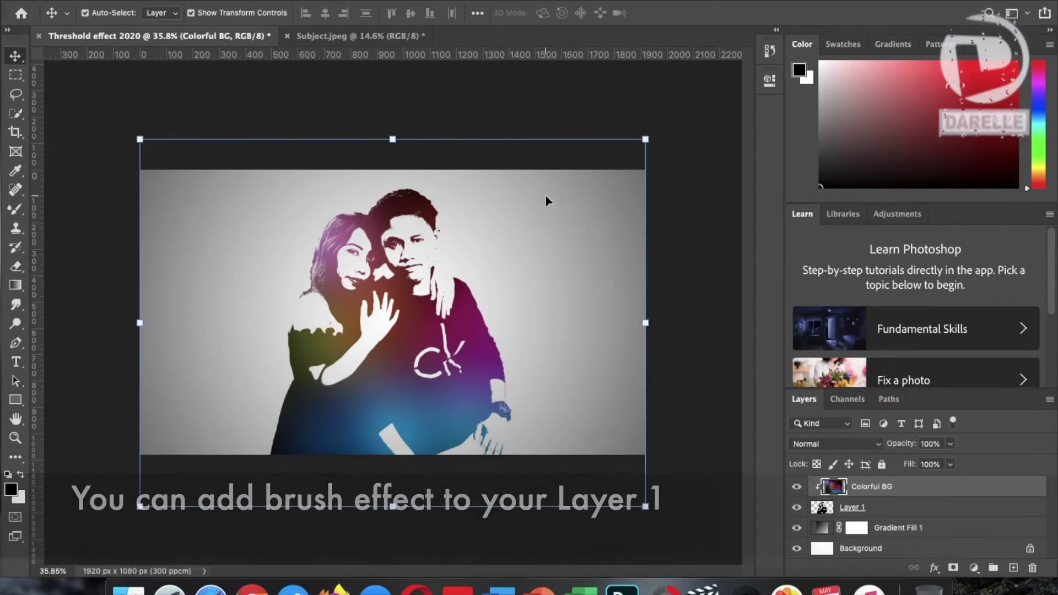
{"action": "left_click", "coordinate": [662, 119]}
{"action": "scroll", "coordinate": [392, 247], "scroll_direction": "up", "scroll_amount": 3}
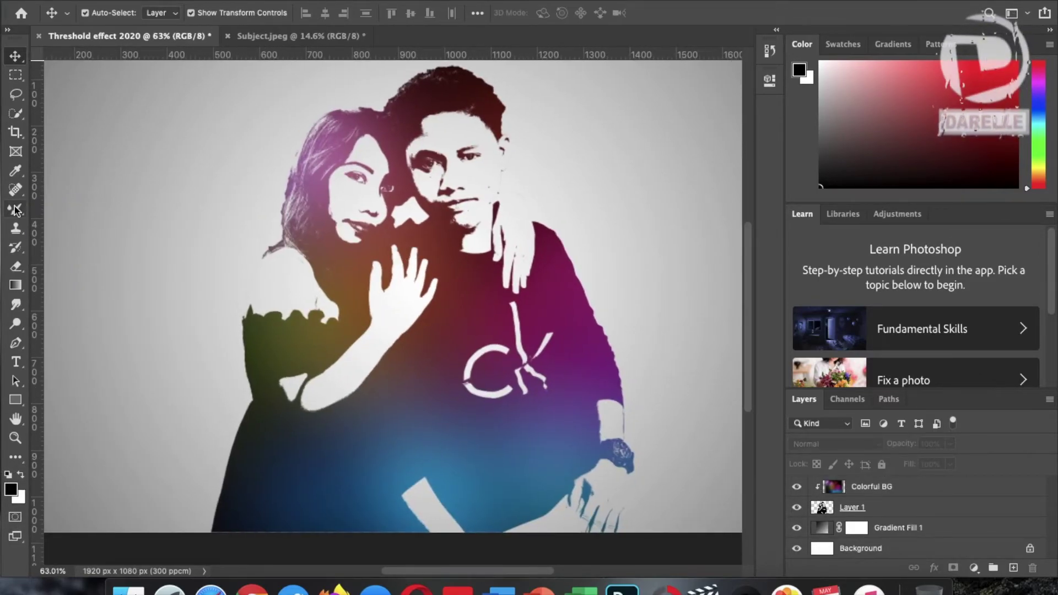
- Activate Layer 1 for the Mixer Brush and pick a splatter brush preset
{"action": "left_click", "coordinate": [16, 209]}
{"action": "left_click", "coordinate": [207, 231]}
{"action": "left_click", "coordinate": [633, 193]}
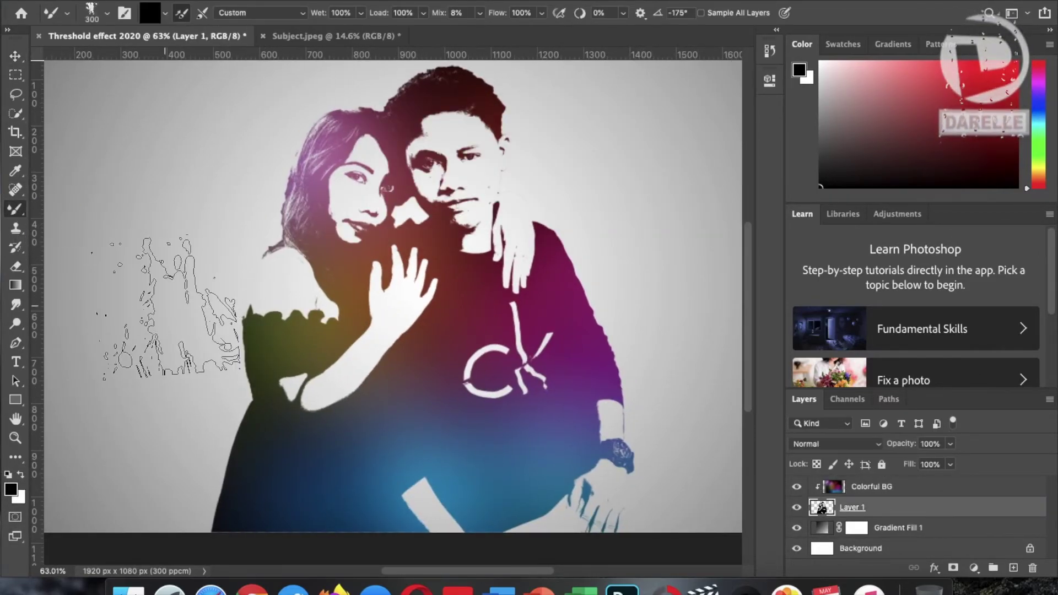
{"action": "right_click", "coordinate": [168, 307]}
{"action": "scroll", "coordinate": [259, 485], "scroll_direction": "down", "scroll_amount": 2}
{"action": "scroll", "coordinate": [261, 482], "scroll_direction": "down", "scroll_amount": 3}
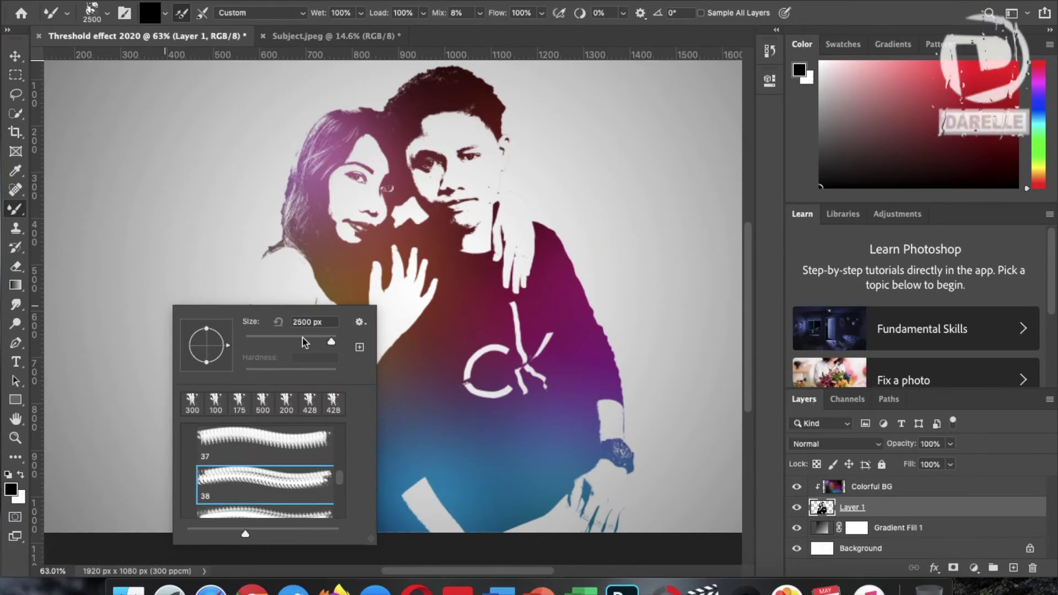
{"action": "left_click_drag", "start_coordinate": [247, 225], "coordinate": [262, 224]}
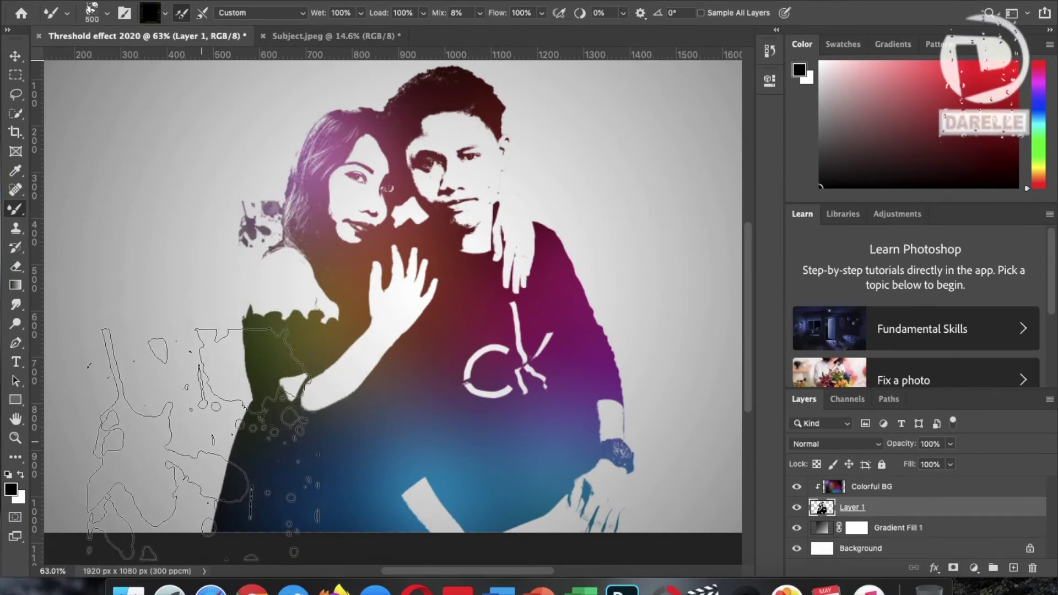
- Return to the splatter brush and set its size to 300 px
{"action": "right_click", "coordinate": [252, 395]}
{"action": "key", "text": "Return"}
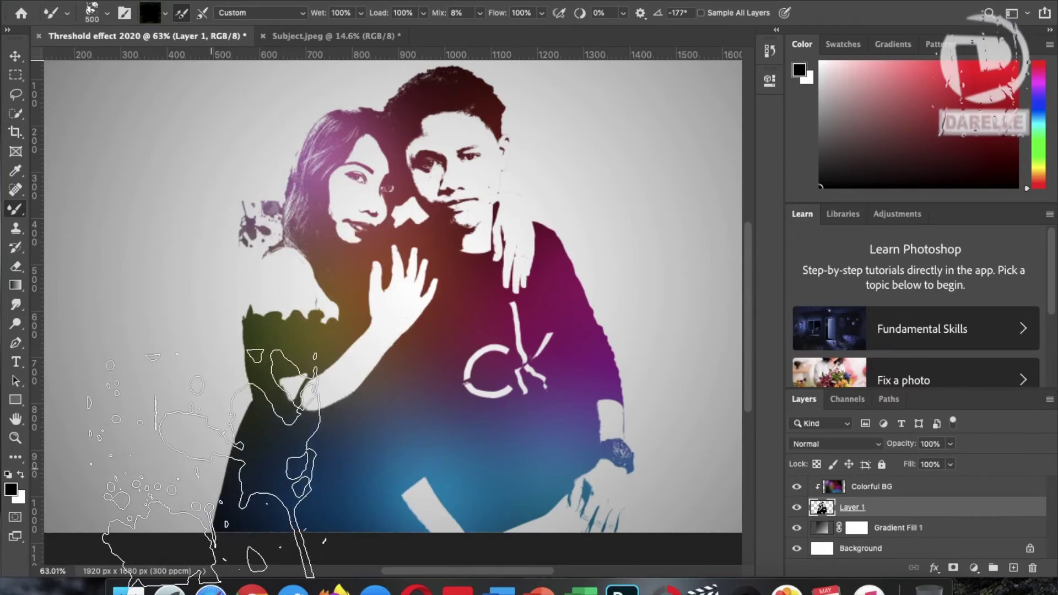
{"action": "scroll", "coordinate": [263, 410], "scroll_direction": "down", "scroll_amount": 2}
{"action": "scroll", "coordinate": [263, 410], "scroll_direction": "up", "scroll_amount": 2}
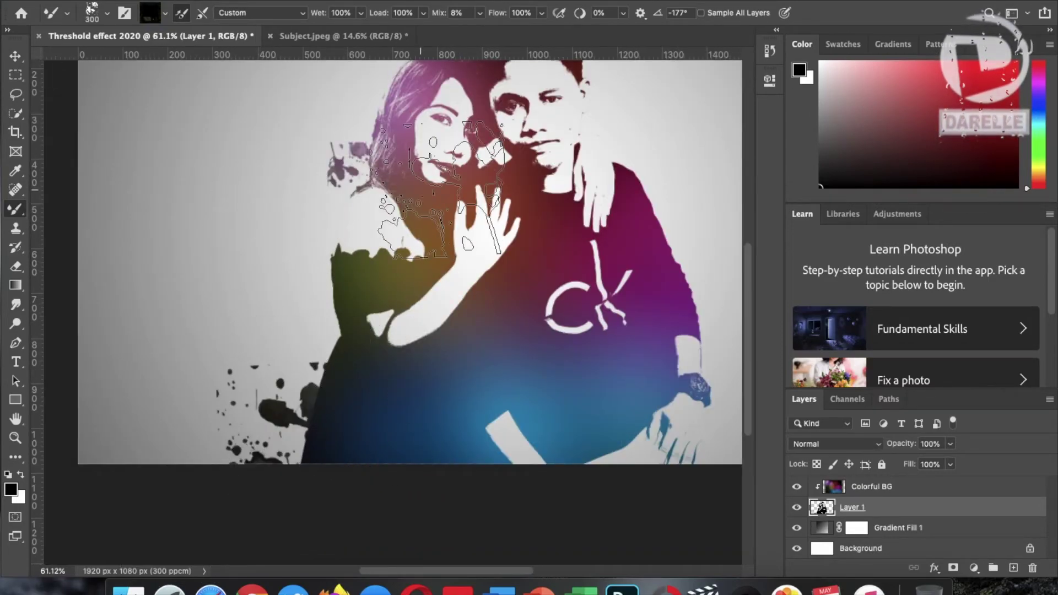
{"action": "scroll", "coordinate": [300, 353], "scroll_direction": "down", "scroll_amount": 1}
{"action": "scroll", "coordinate": [388, 274], "scroll_direction": "up", "scroll_amount": 2}
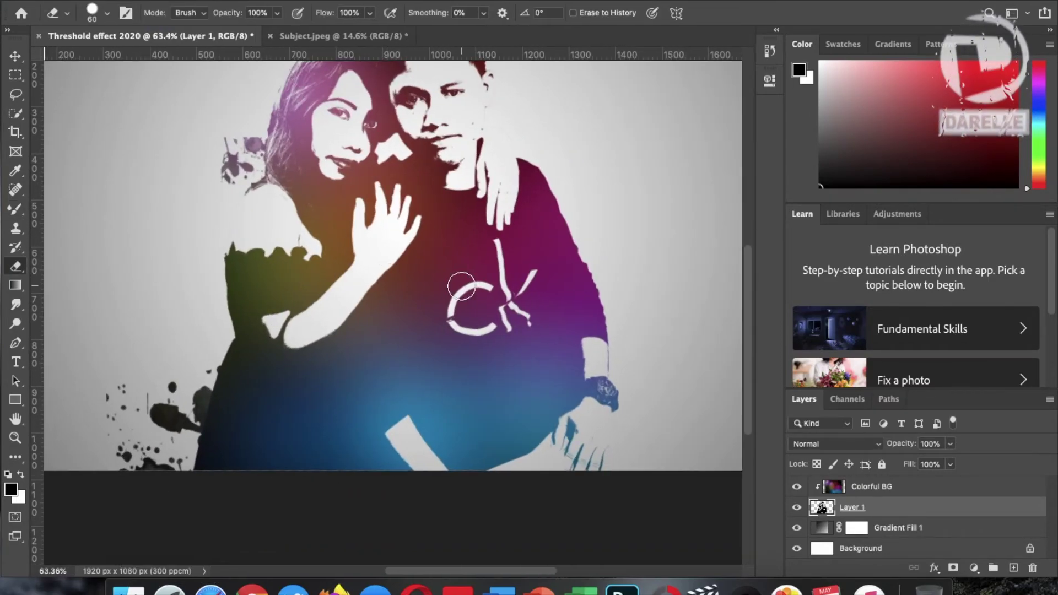
{"action": "key", "text": "b"}
{"action": "right_click", "coordinate": [482, 291]}
{"action": "left_click_drag", "start_coordinate": [639, 326], "coordinate": [596, 328]}
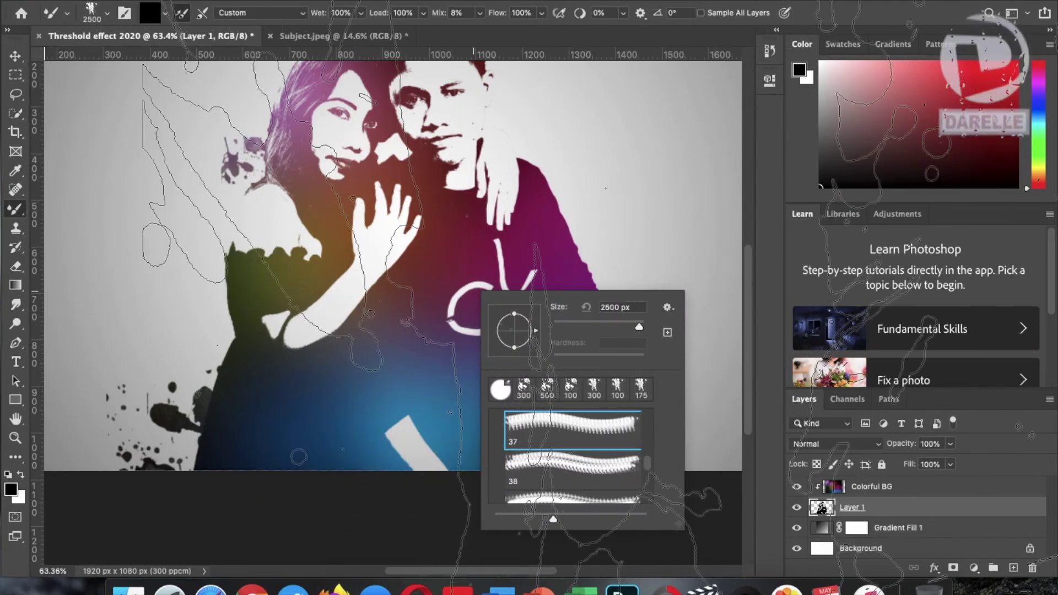
{"action": "type", "text": "300"}
{"action": "key", "text": "Return"}
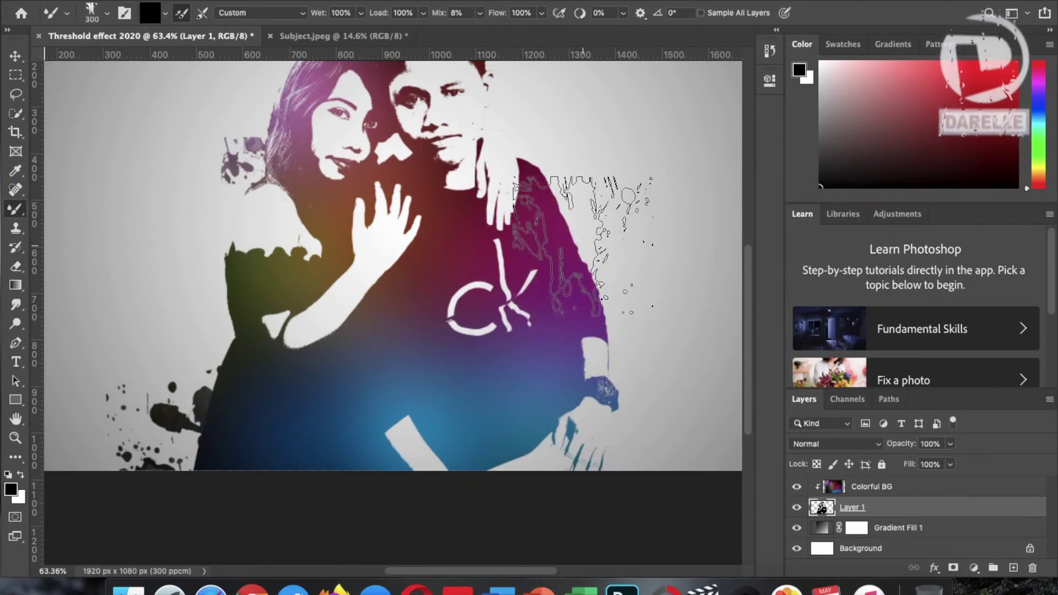
- Stamp a dark splatter left of the couple and a purple one beside the man's shoulder
{"action": "right_click", "coordinate": [584, 245]}
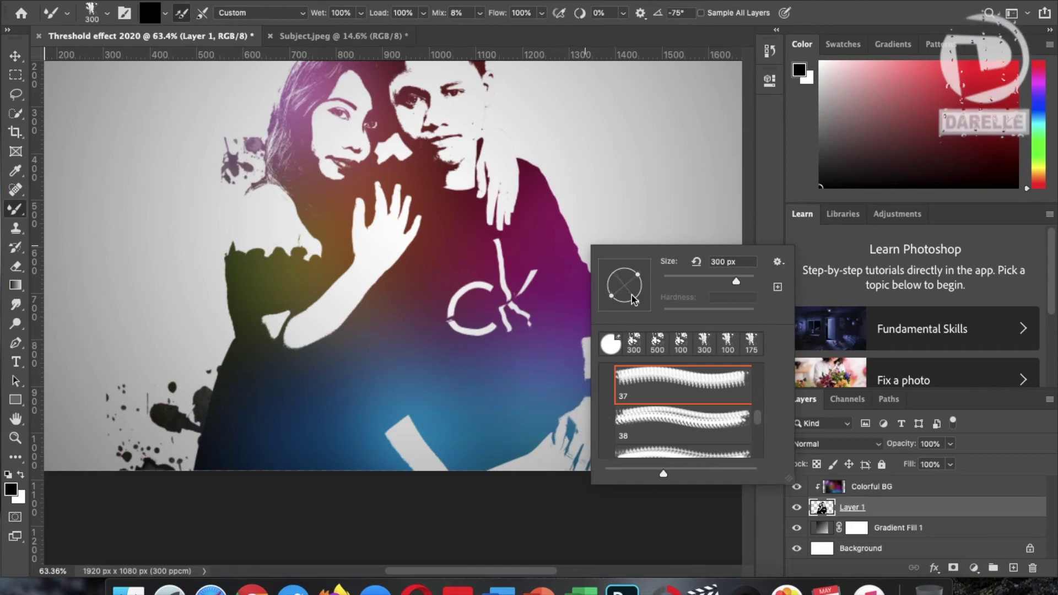
{"action": "left_click", "coordinate": [182, 366]}
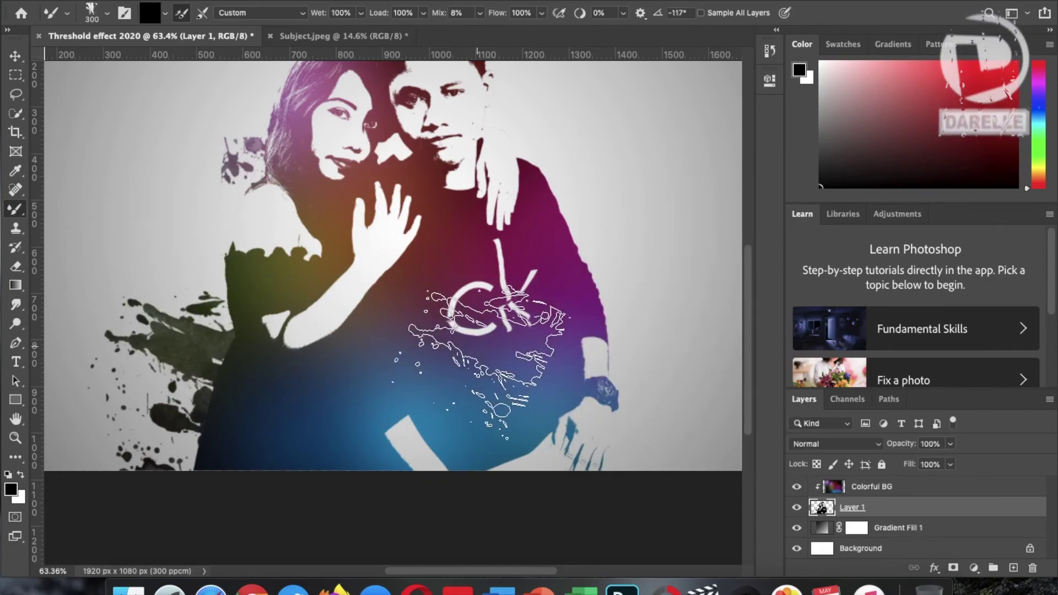
{"action": "right_click", "coordinate": [564, 248]}
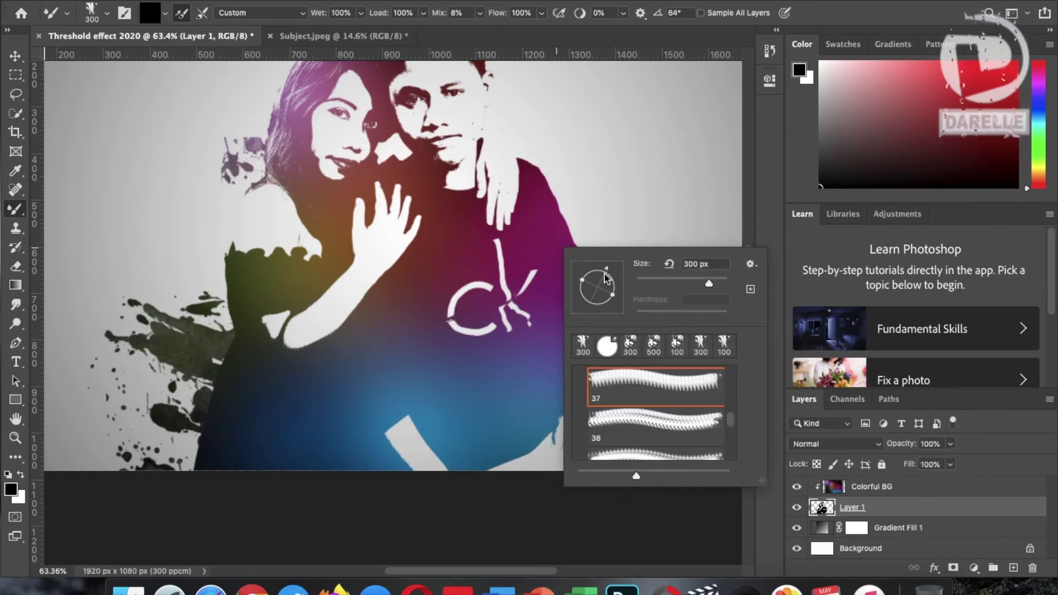
{"action": "left_click", "coordinate": [606, 217]}
- Enlarge the splatter brush to 700 px
{"action": "key", "text": "bracketright"}
{"action": "key", "text": "bracketright"}
{"action": "key", "text": "bracketright"}
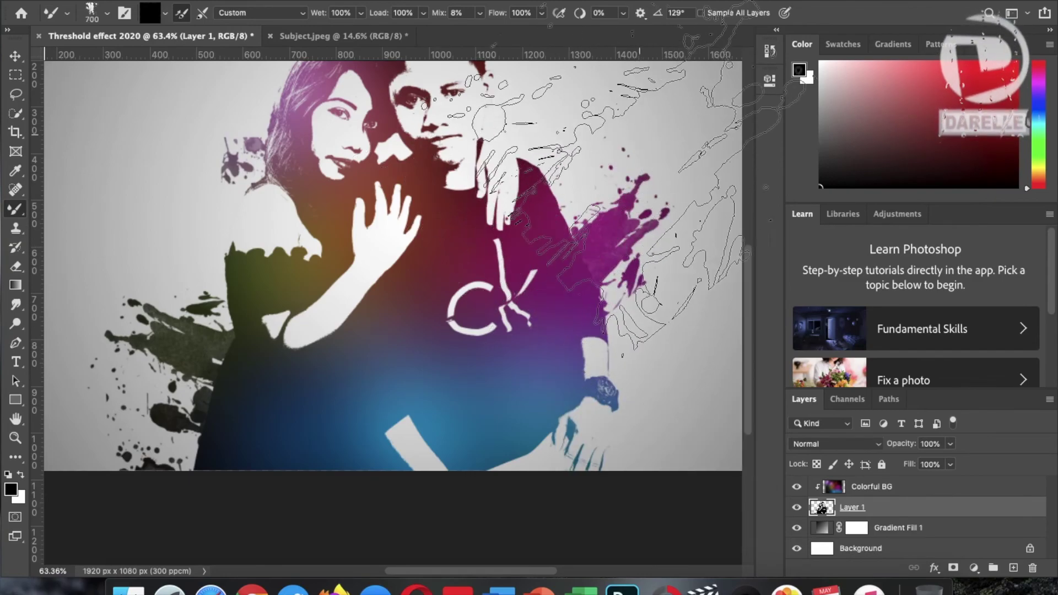
{"action": "scroll", "coordinate": [440, 441], "scroll_direction": "down", "scroll_amount": 3}
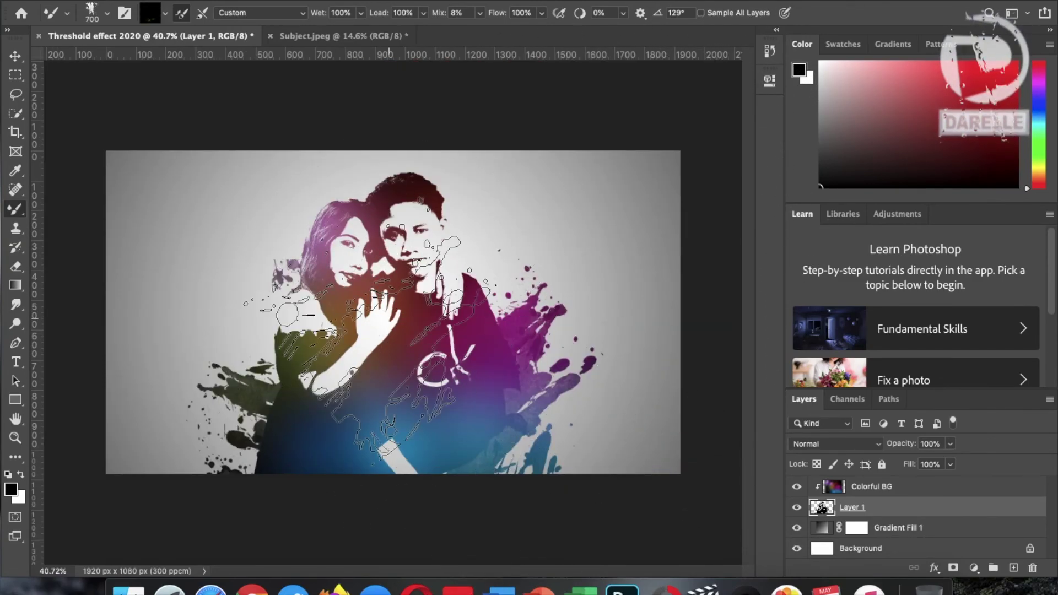
{"action": "scroll", "coordinate": [358, 358], "scroll_direction": "up", "scroll_amount": 3}
{"action": "scroll", "coordinate": [358, 358], "scroll_direction": "down", "scroll_amount": 2}
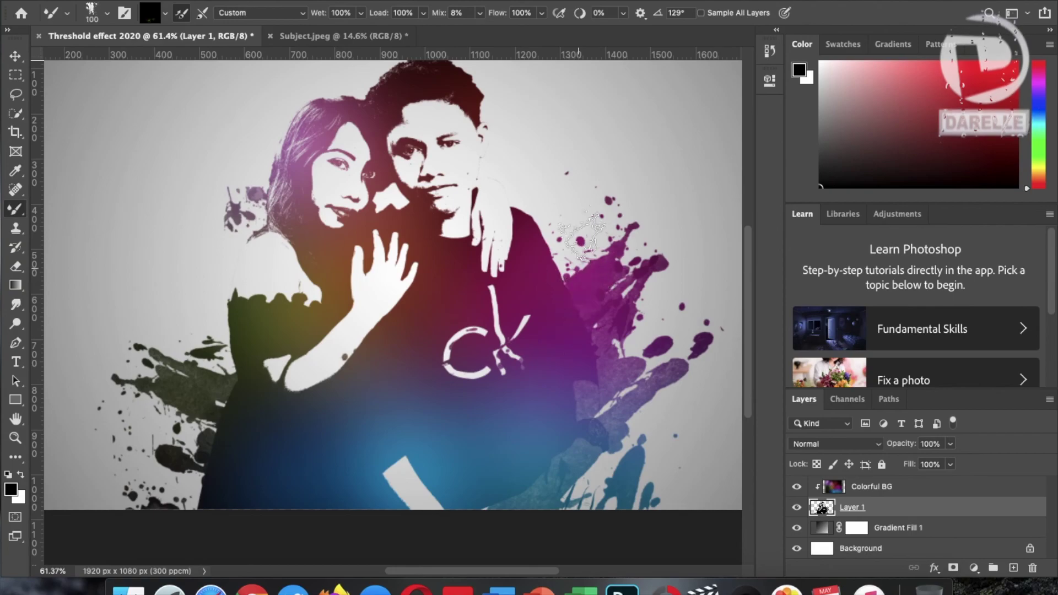
{"action": "scroll", "coordinate": [518, 449], "scroll_direction": "down", "scroll_amount": 2}
{"action": "scroll", "coordinate": [548, 424], "scroll_direction": "down", "scroll_amount": 1}
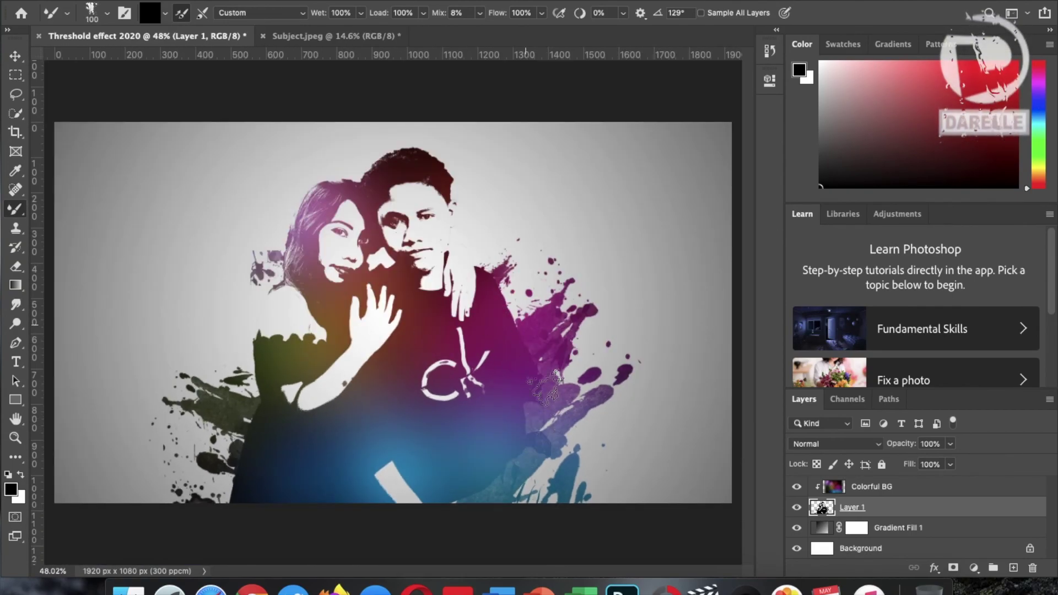